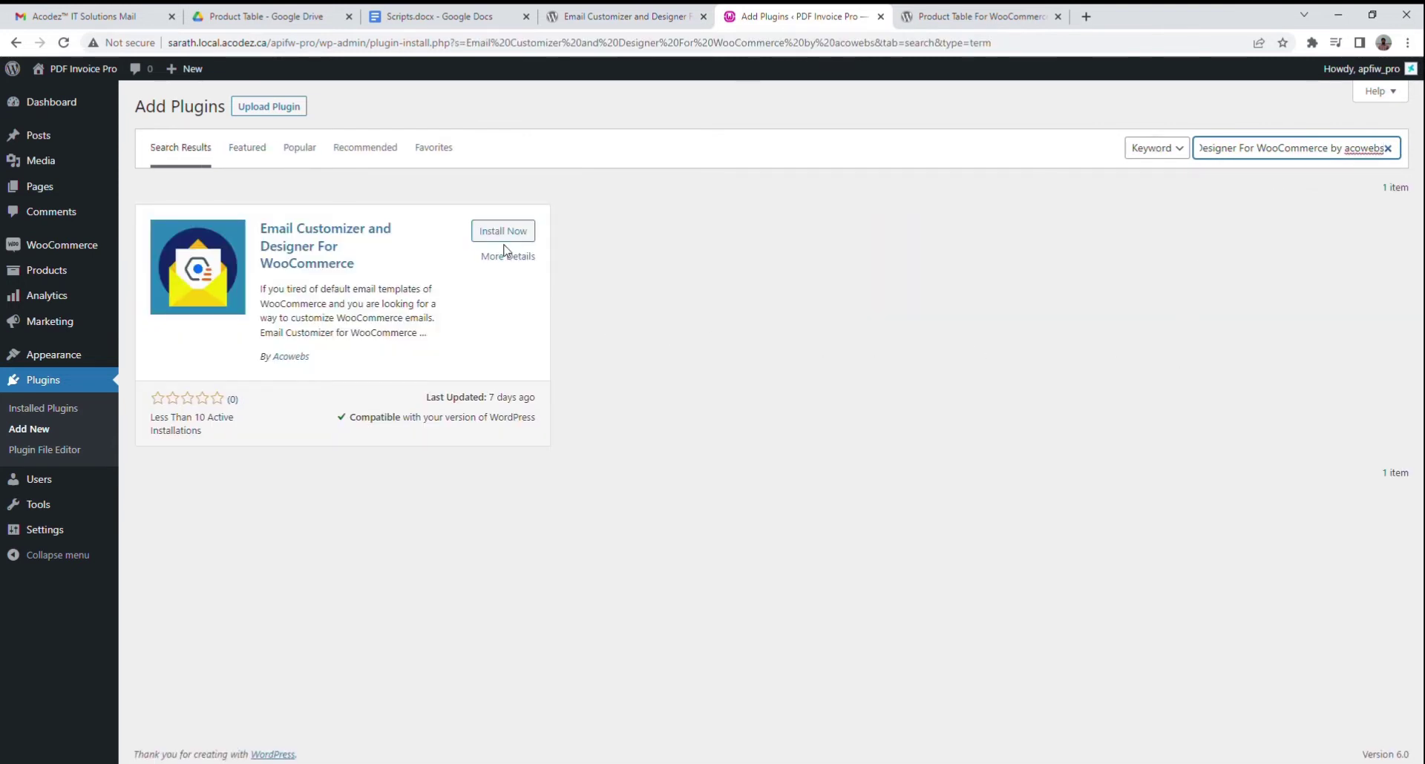
# Install and activate the Email Customizer and Designer For WooCommerce plugin, and open its Email Customizer page
pyautogui.click(505, 233)
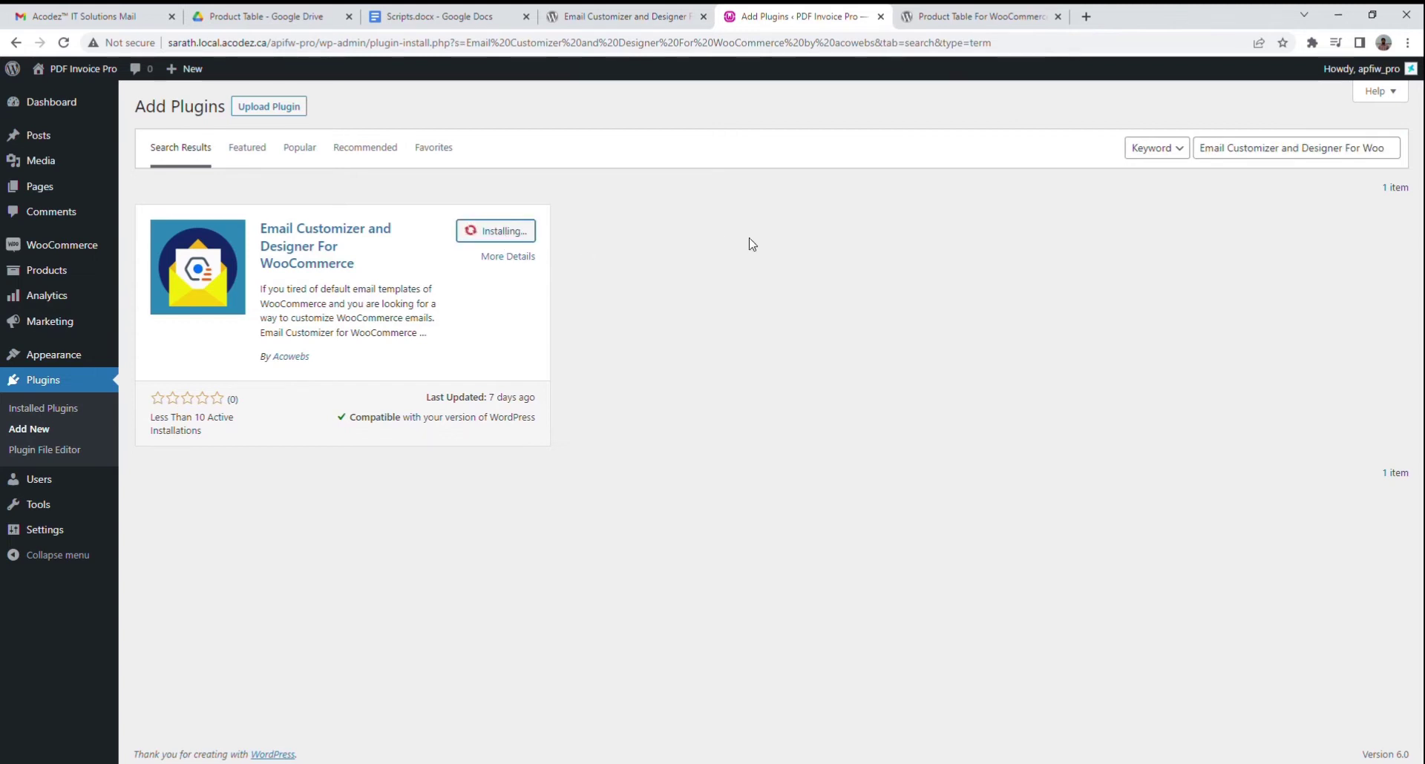
pyautogui.click(510, 232)
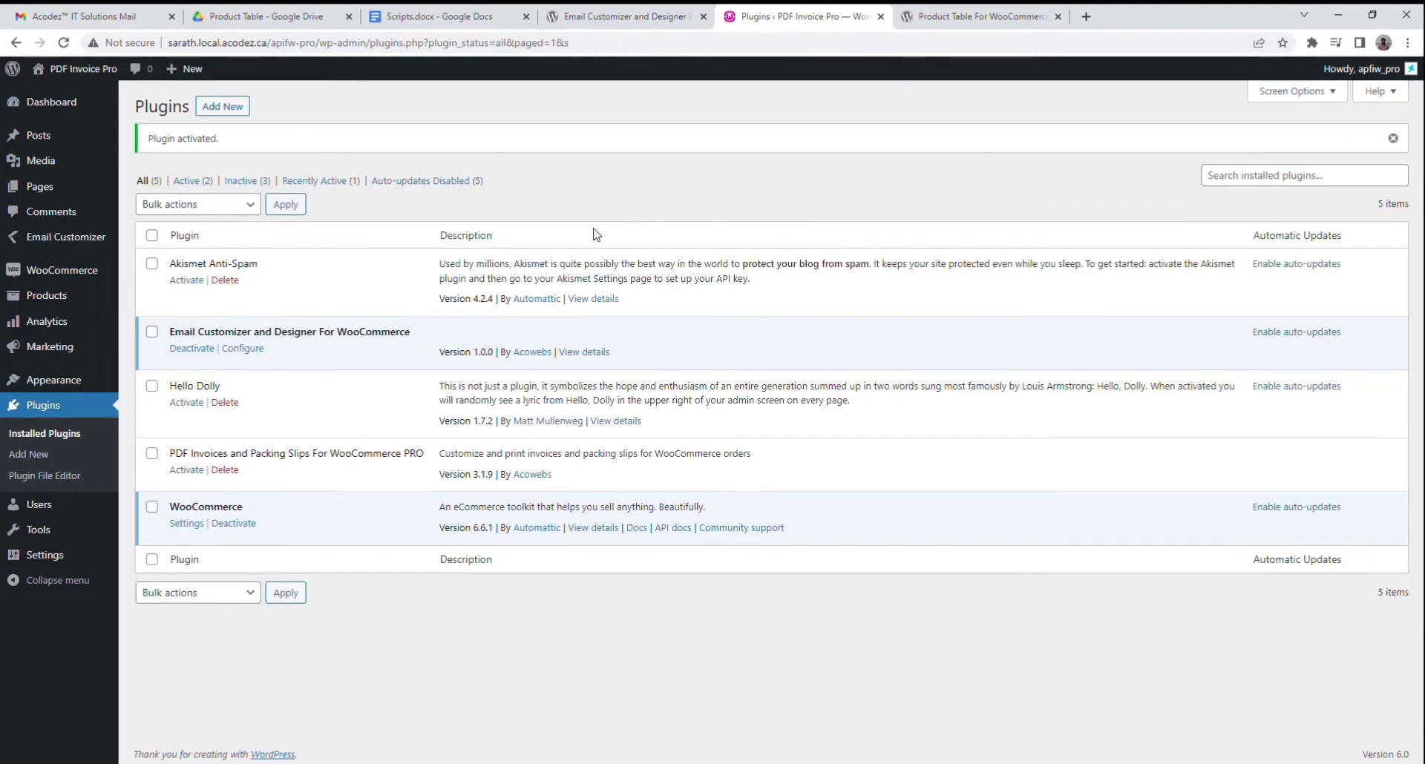
pyautogui.click(59, 239)
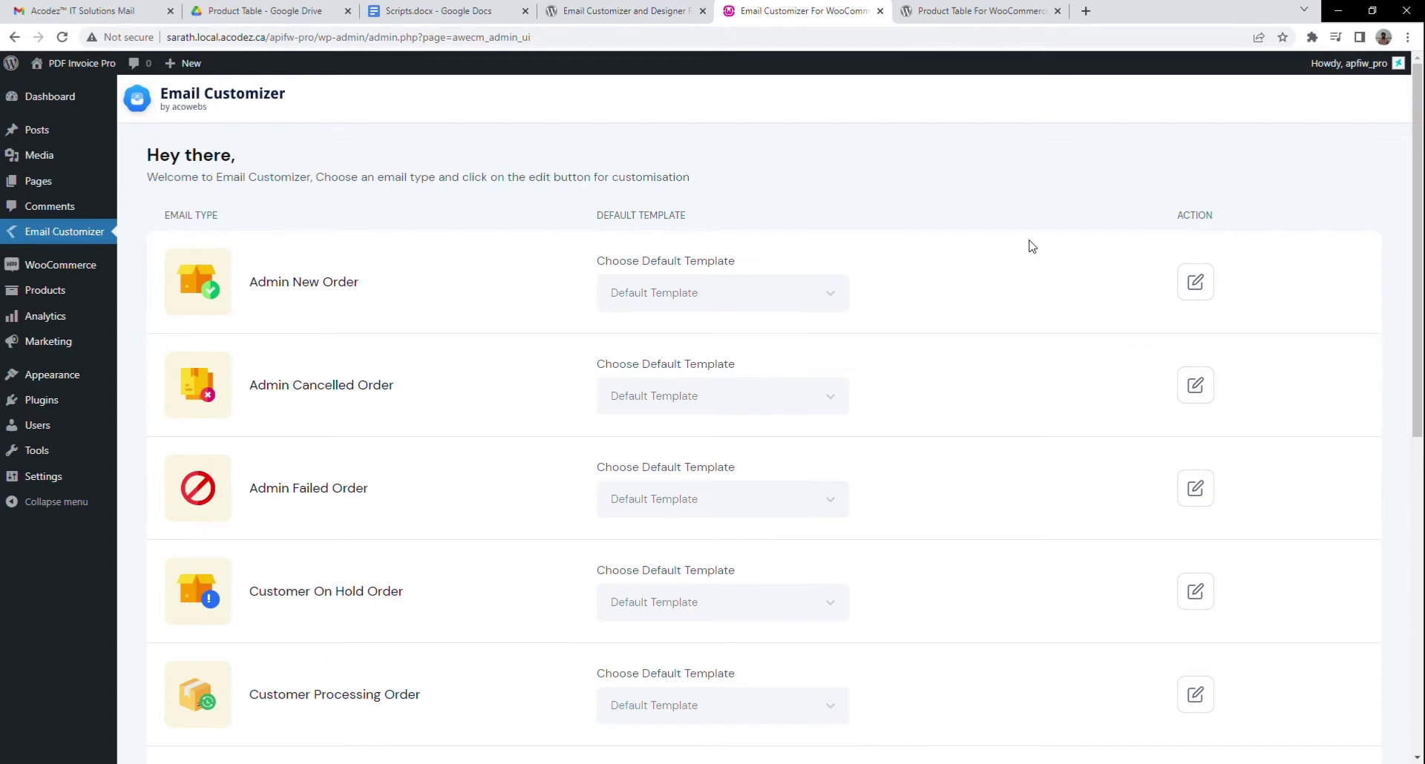
# Keep the Default Template for the Admin New Order email and start creating its first custom template
pyautogui.scroll(-1, 735, 271)
pyautogui.click(735, 241)
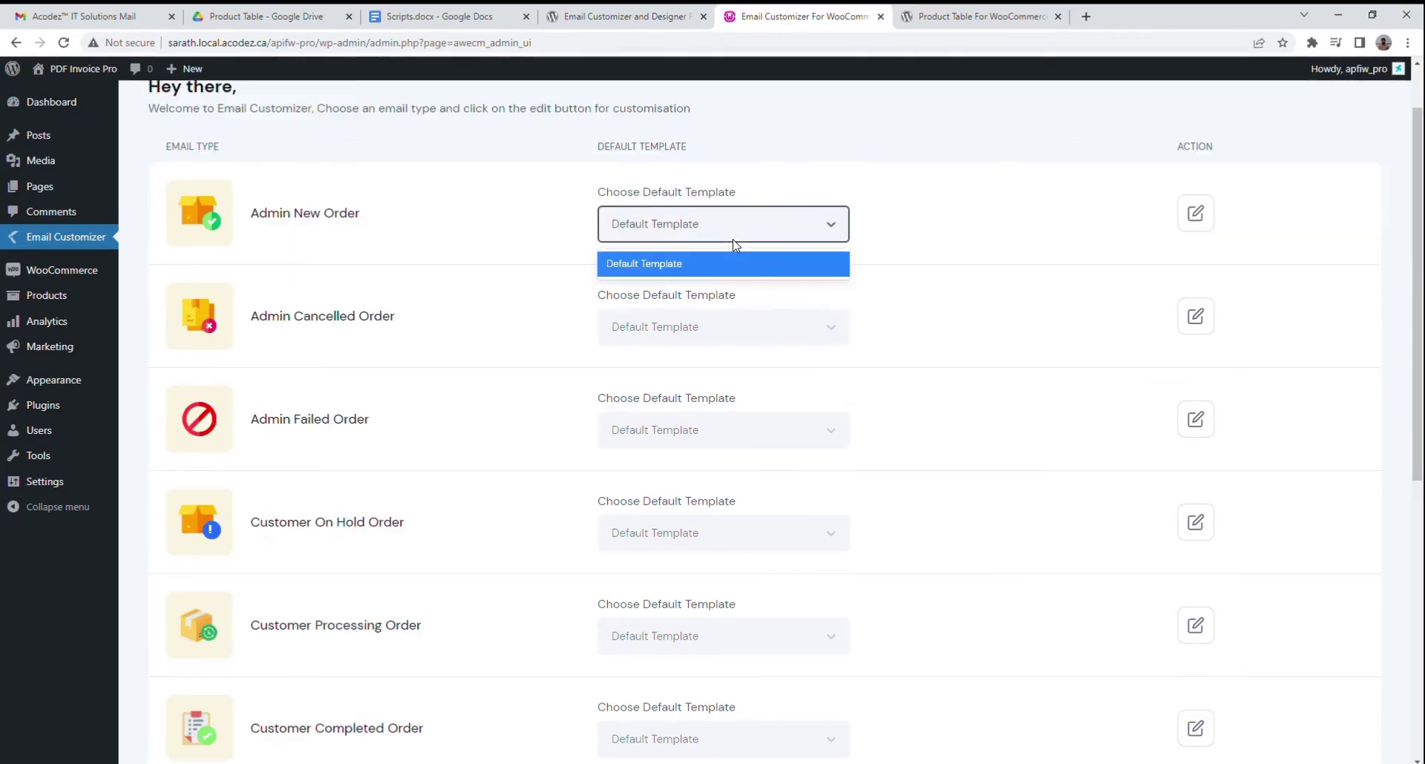
pyautogui.click(733, 241)
pyautogui.click(1196, 214)
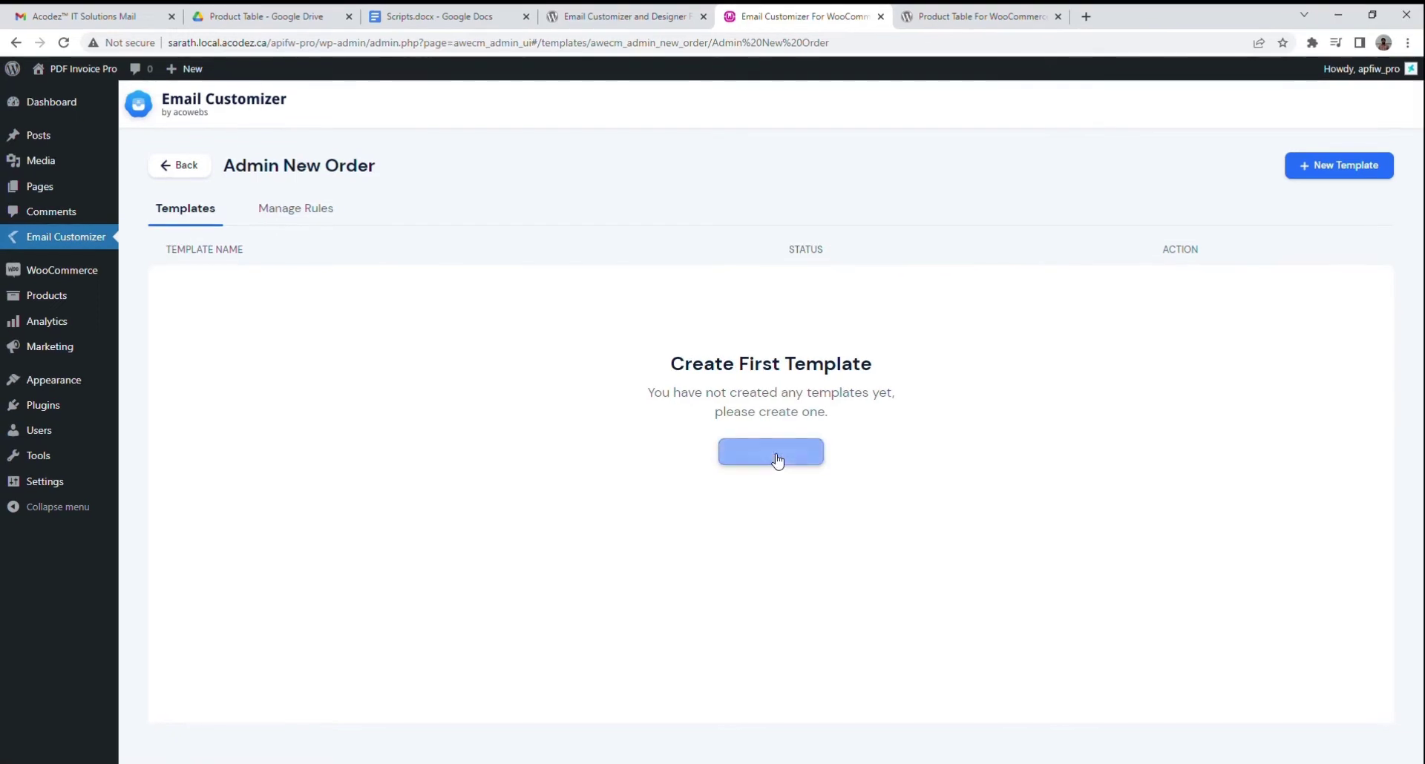
pyautogui.click(768, 453)
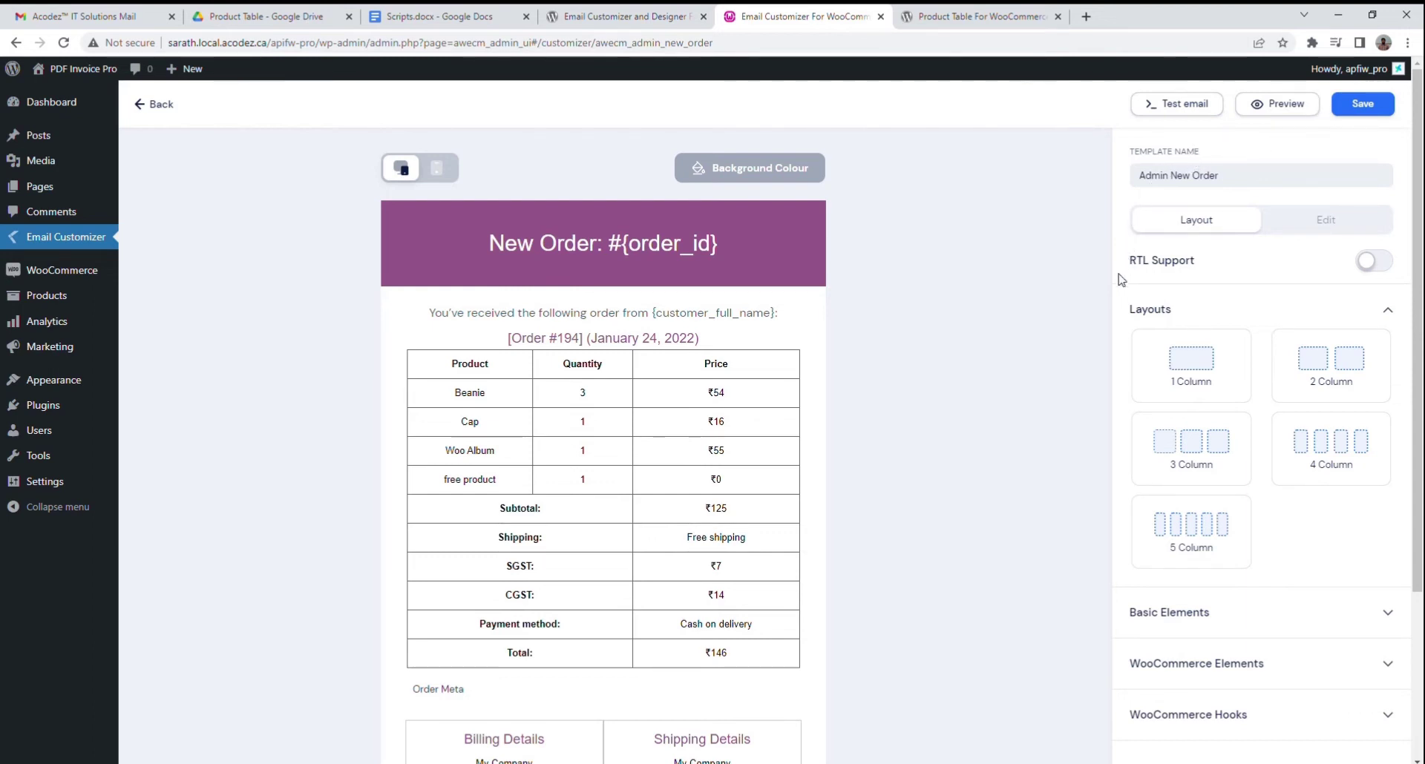
# Examine the template builder's available layouts, basic elements, WooCommerce elements and WooCommerce hooks
pyautogui.scroll(-3, 1011, 483)
pyautogui.scroll(3, 1037, 461)
pyautogui.click(1254, 315)
pyautogui.click(1227, 360)
pyautogui.scroll(-1, 1236, 416)
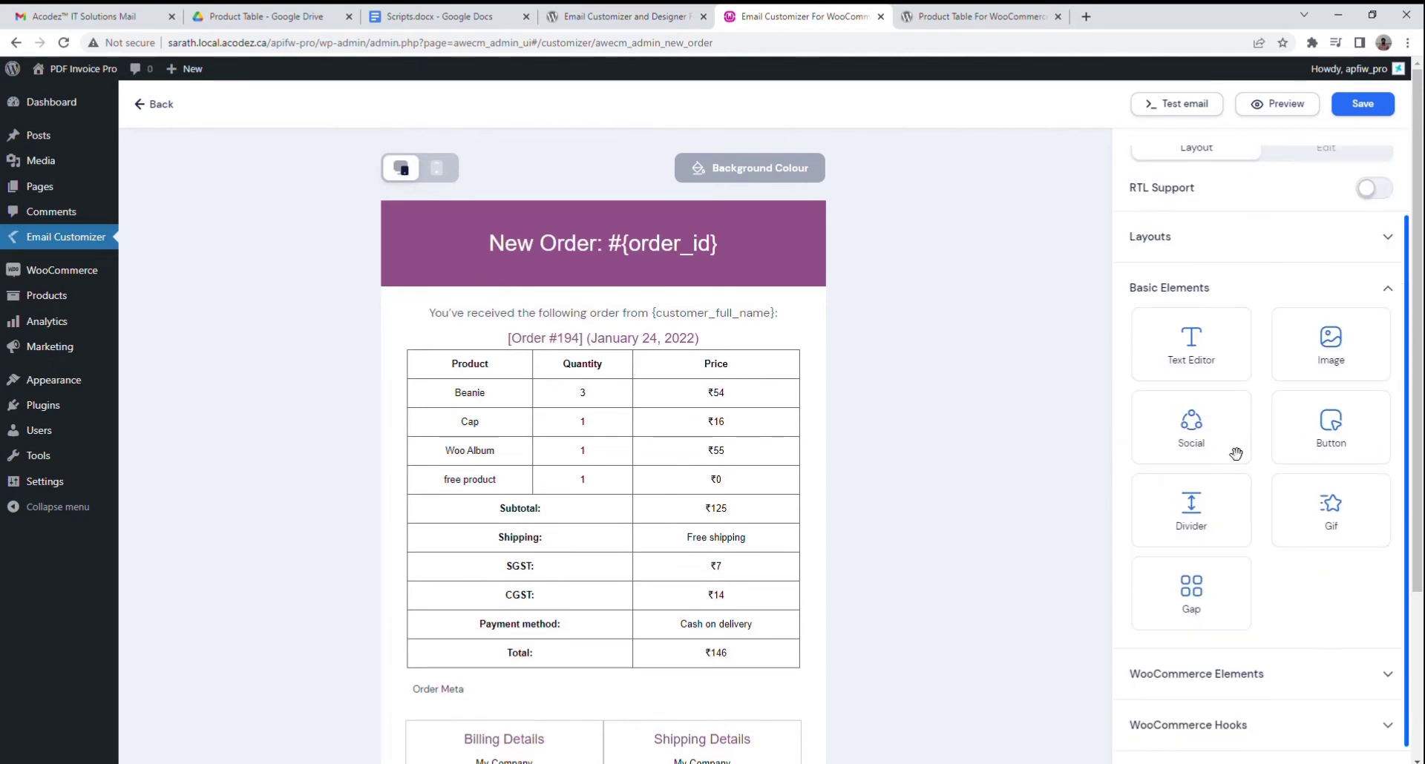
pyautogui.click(1226, 673)
pyautogui.scroll(-5, 1225, 489)
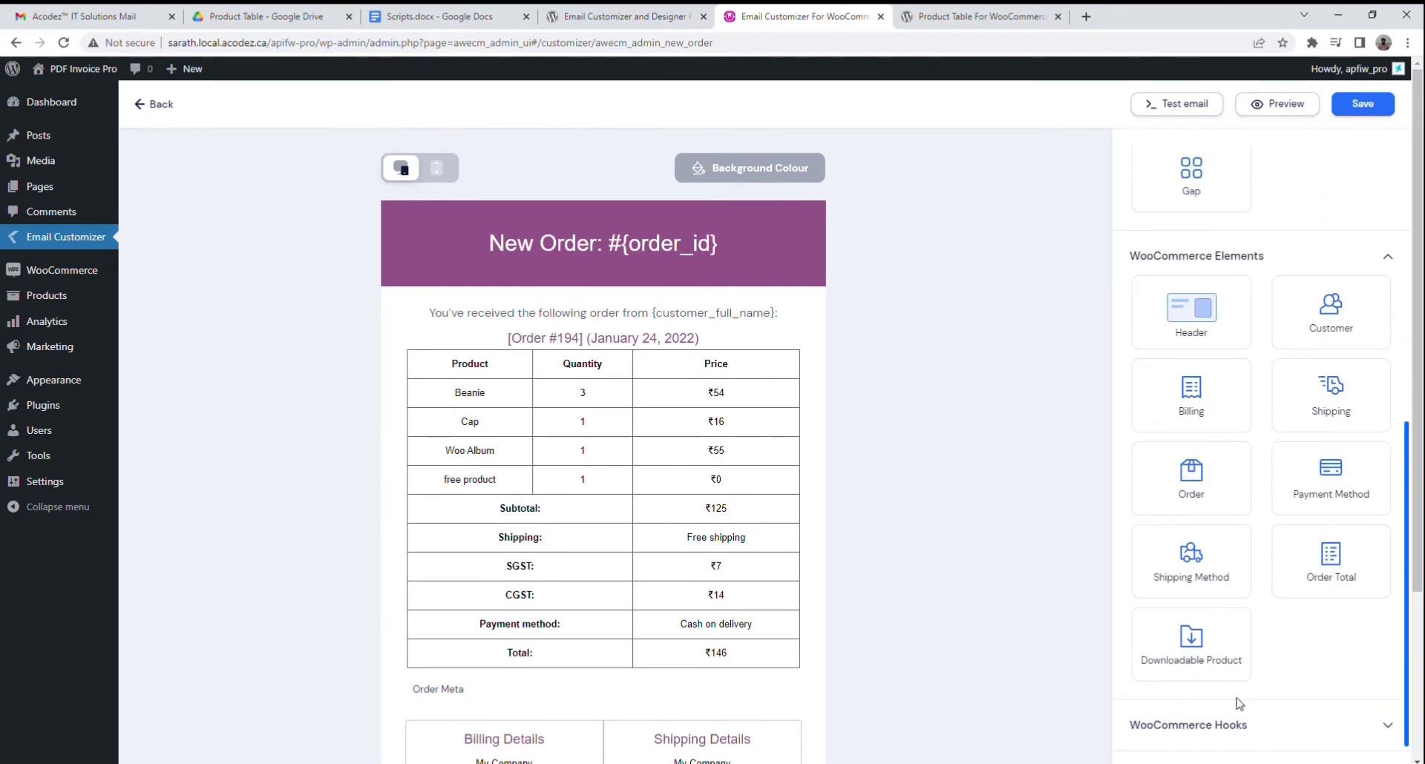
pyautogui.click(1234, 726)
pyautogui.scroll(-5, 1234, 611)
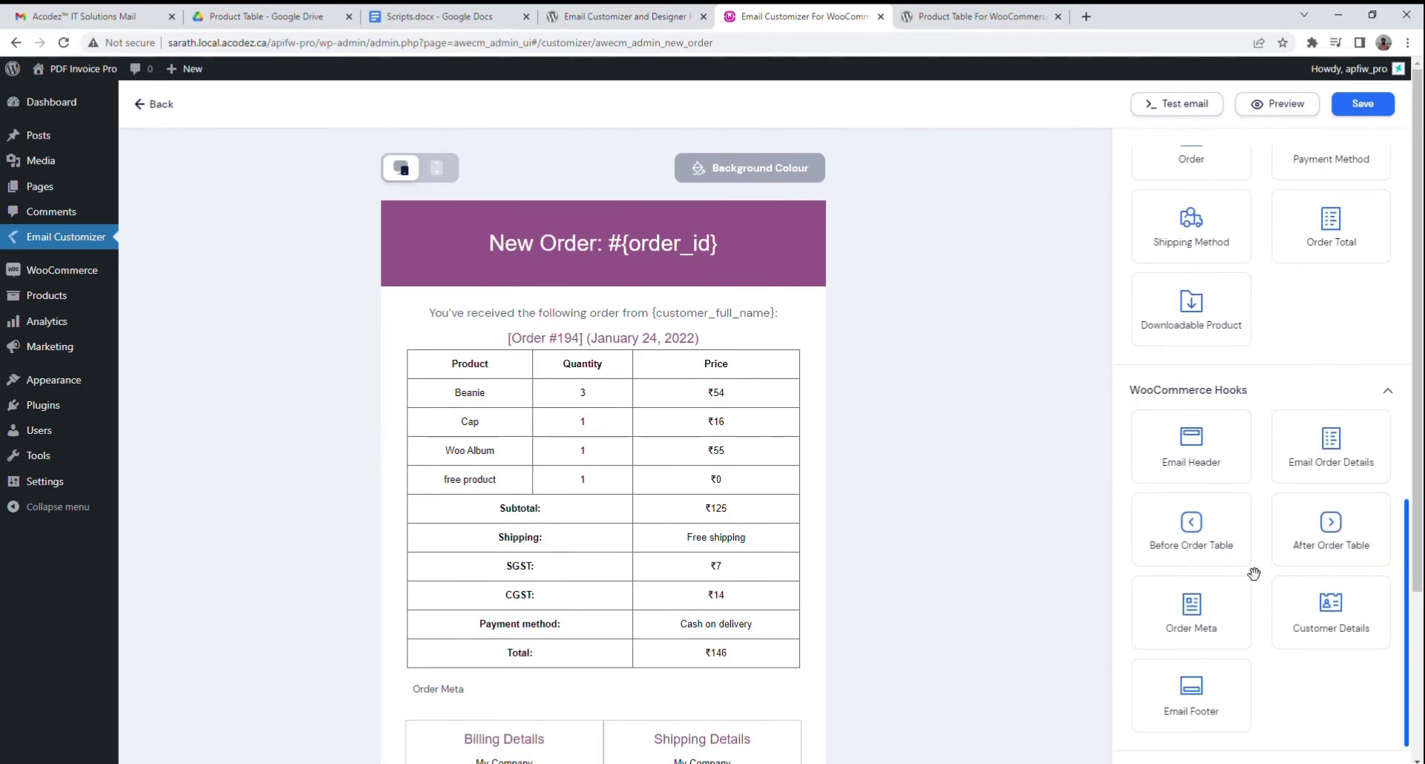
pyautogui.scroll(8, 1254, 573)
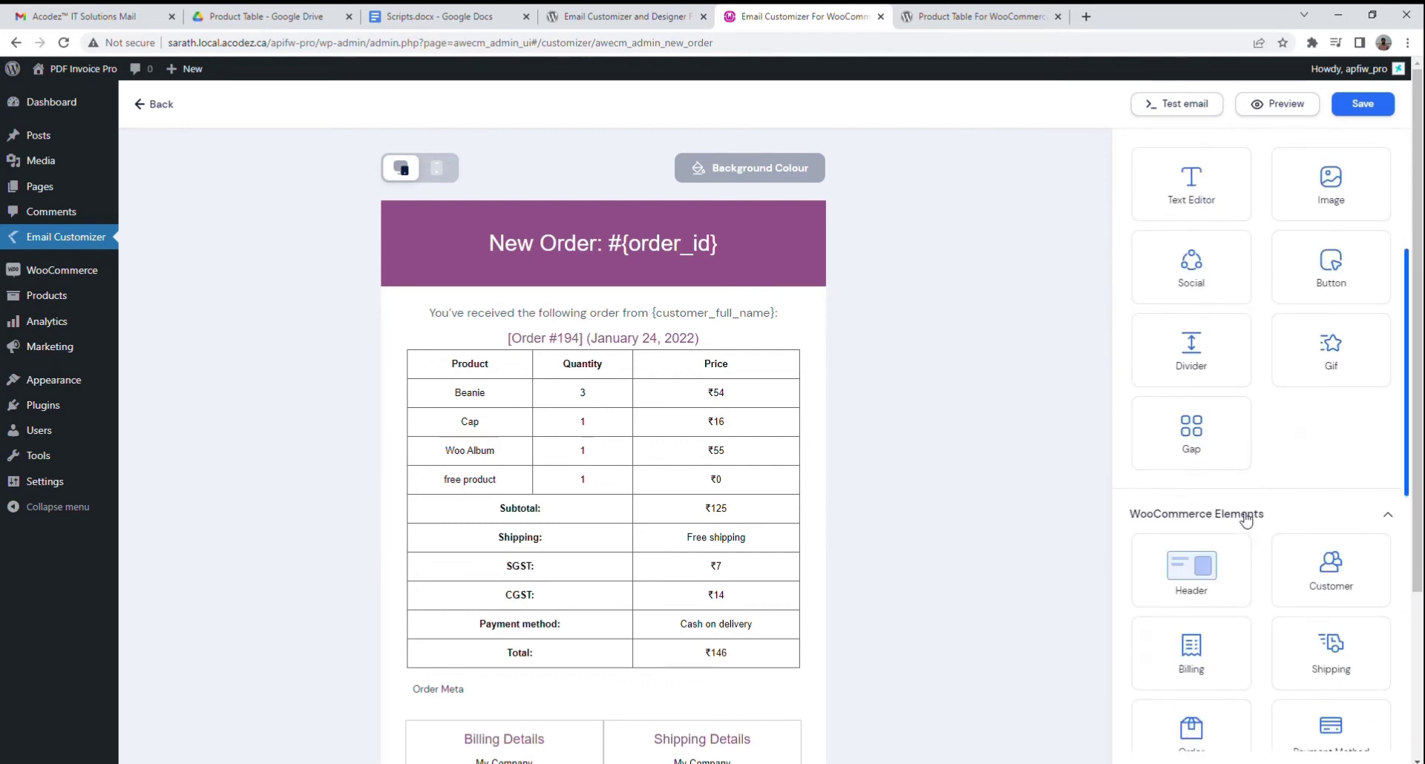
pyautogui.click(1246, 520)
pyautogui.scroll(2, 1257, 445)
pyautogui.click(1244, 366)
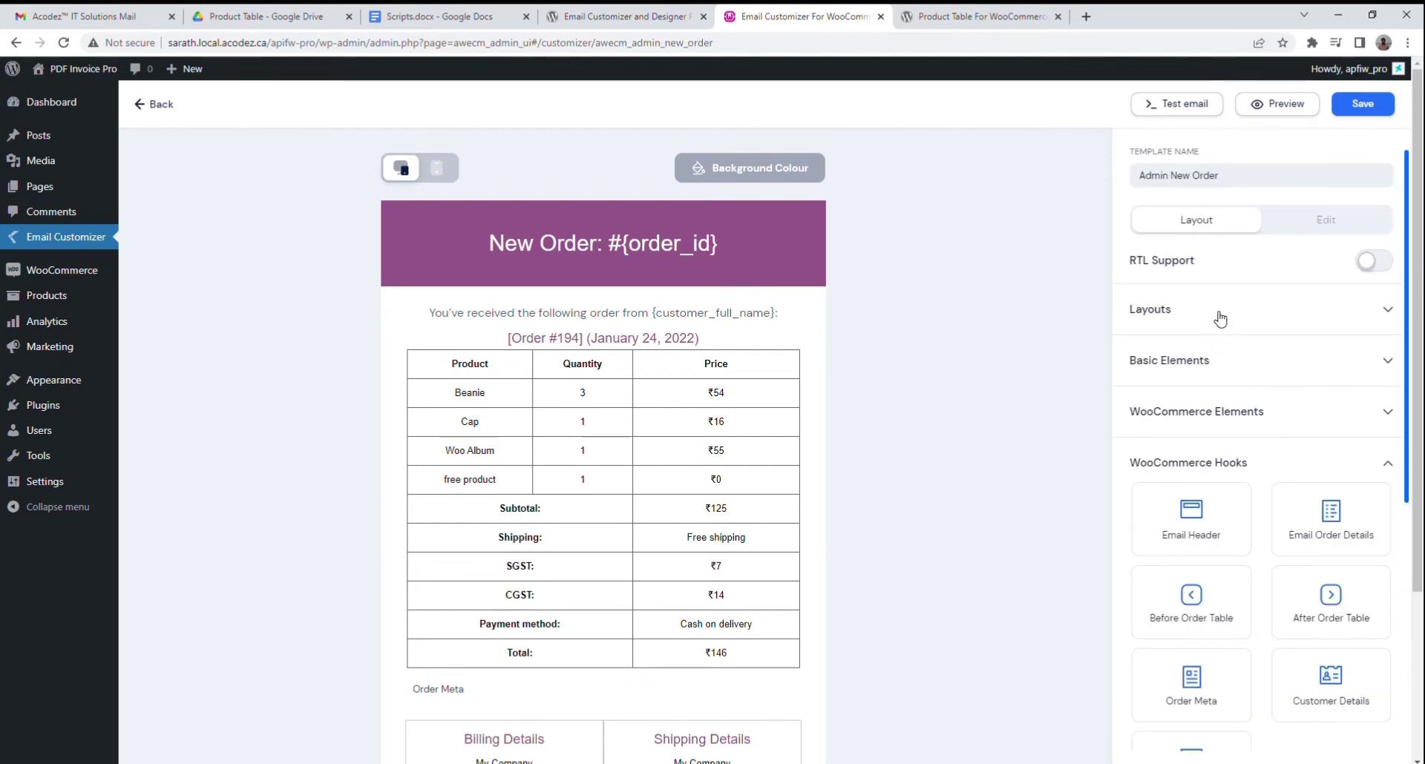
# Add a 1 Column layout row below the billing and shipping details in the email template
pyautogui.click(1220, 319)
pyautogui.scroll(-3, 890, 500)
pyautogui.moveTo(1206, 386); pyautogui.dragTo(594, 731)
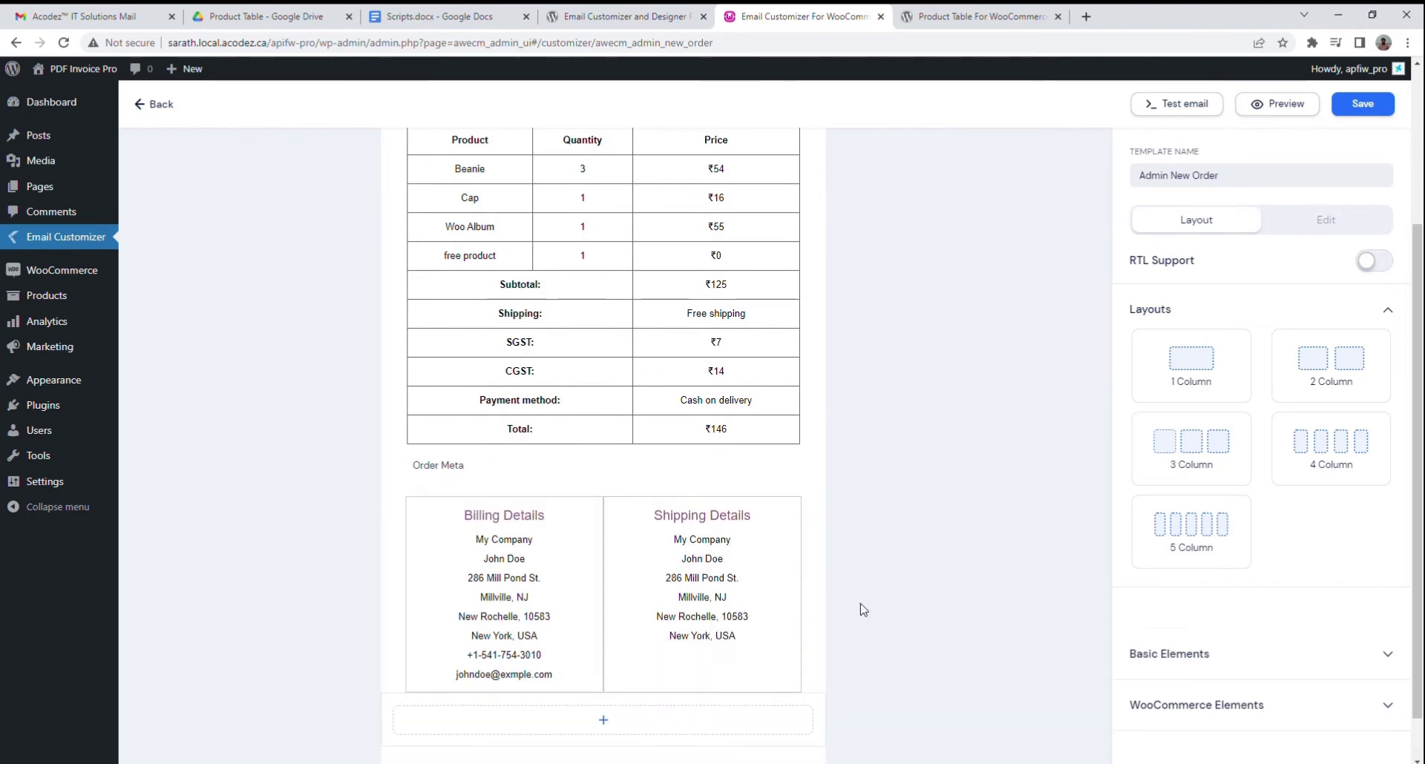
# Insert an Image element from the basic elements into the empty one-column row
pyautogui.click(1218, 608)
pyautogui.scroll(-2, 1241, 608)
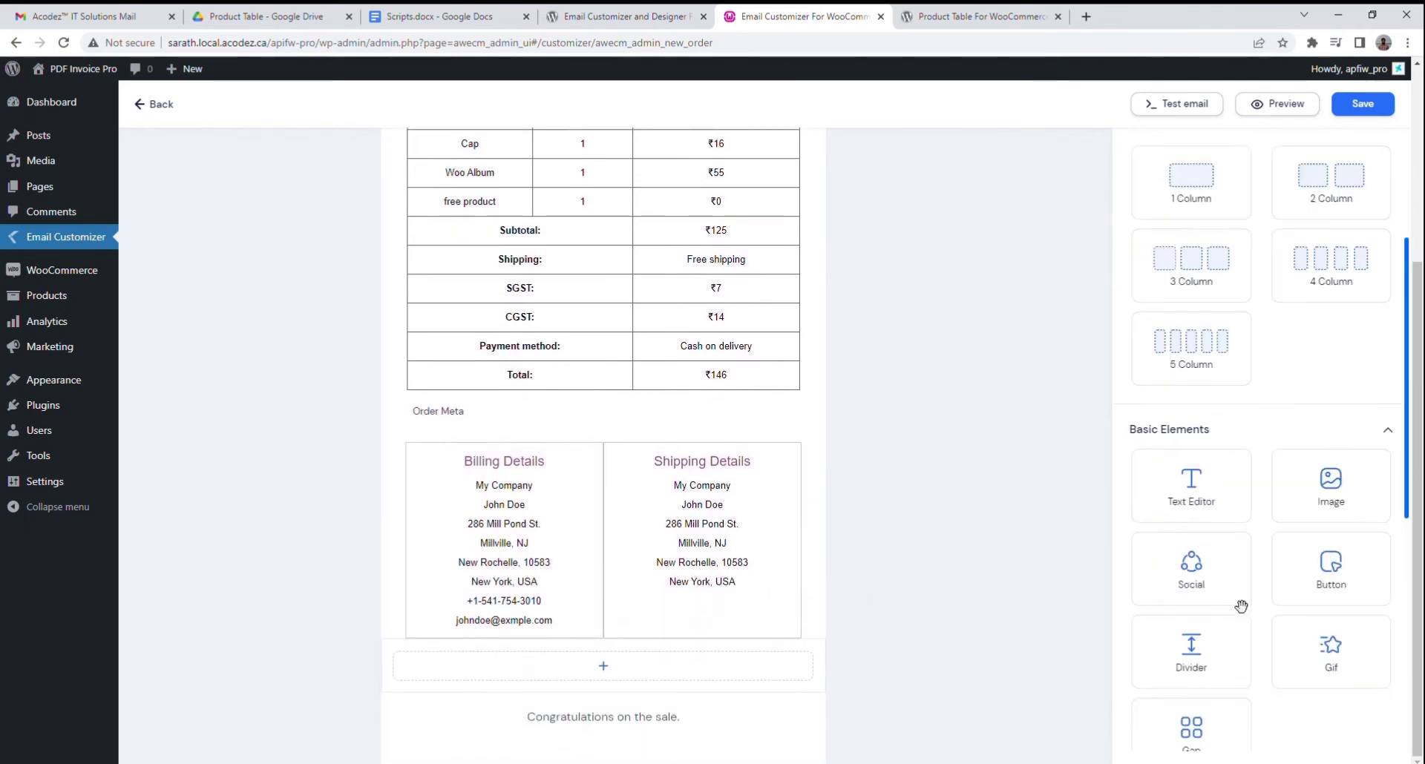
pyautogui.scroll(-5, 1241, 607)
pyautogui.moveTo(1346, 186); pyautogui.dragTo(587, 719)
pyautogui.scroll(-2, 868, 586)
# Use the woocommerce-placeholder picture from the media library as the source of the new image element
pyautogui.moveTo(620, 631)
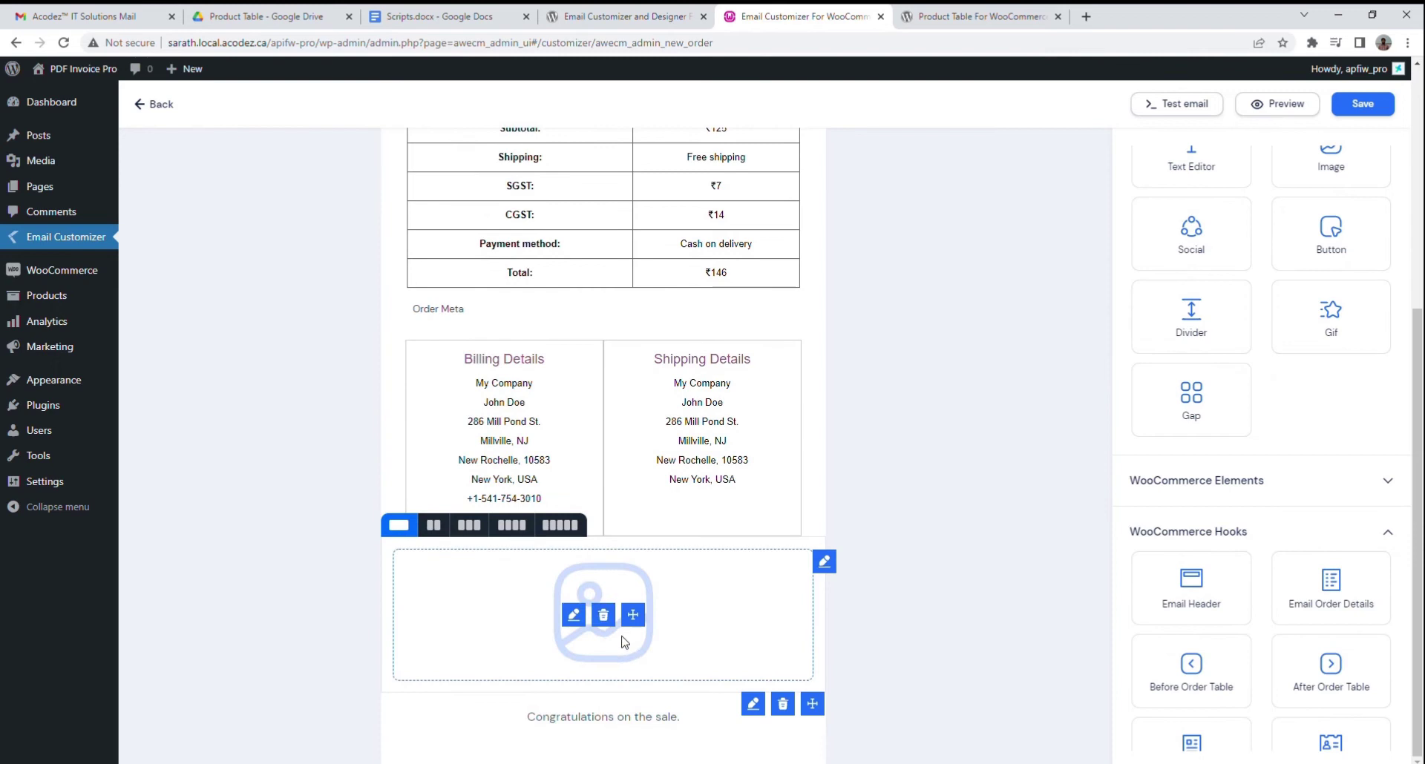
pyautogui.click(580, 617)
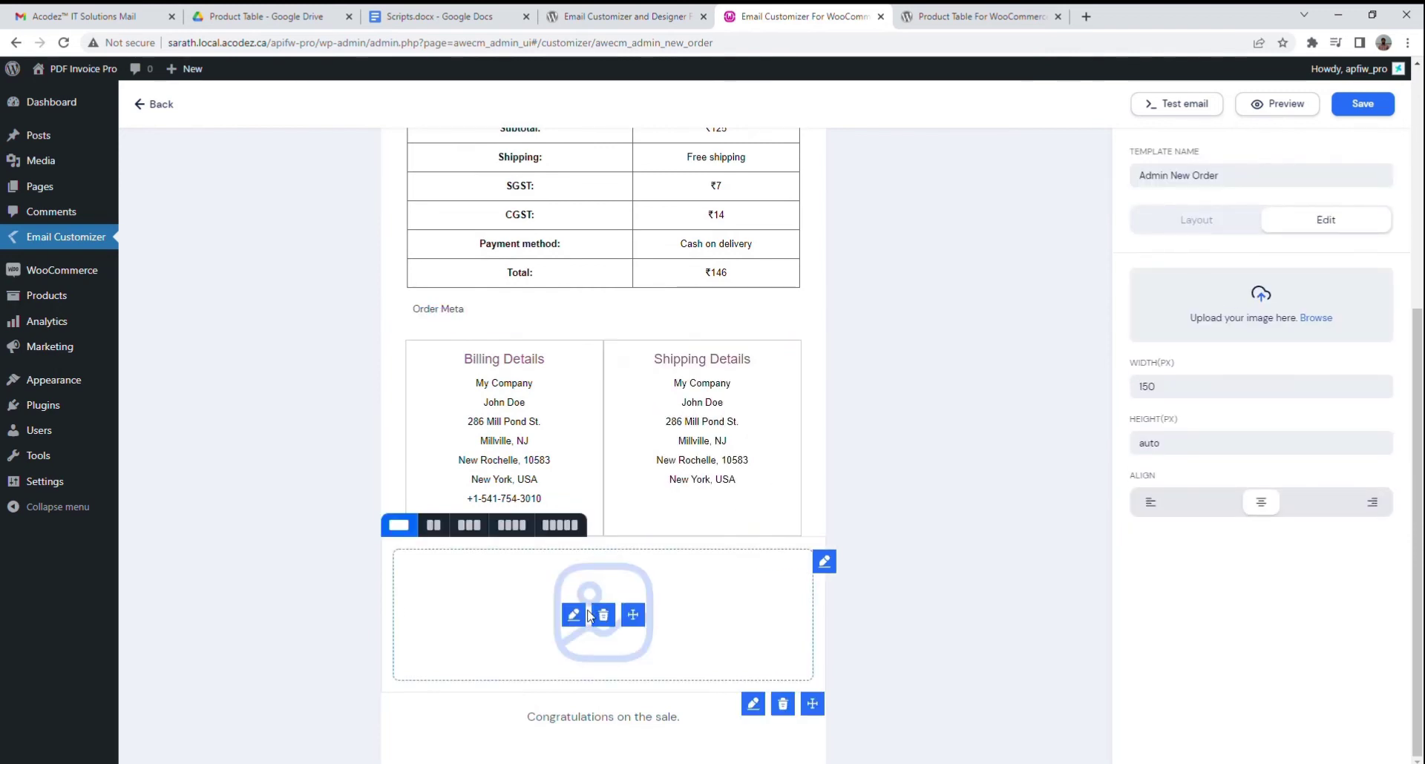
pyautogui.click(1316, 325)
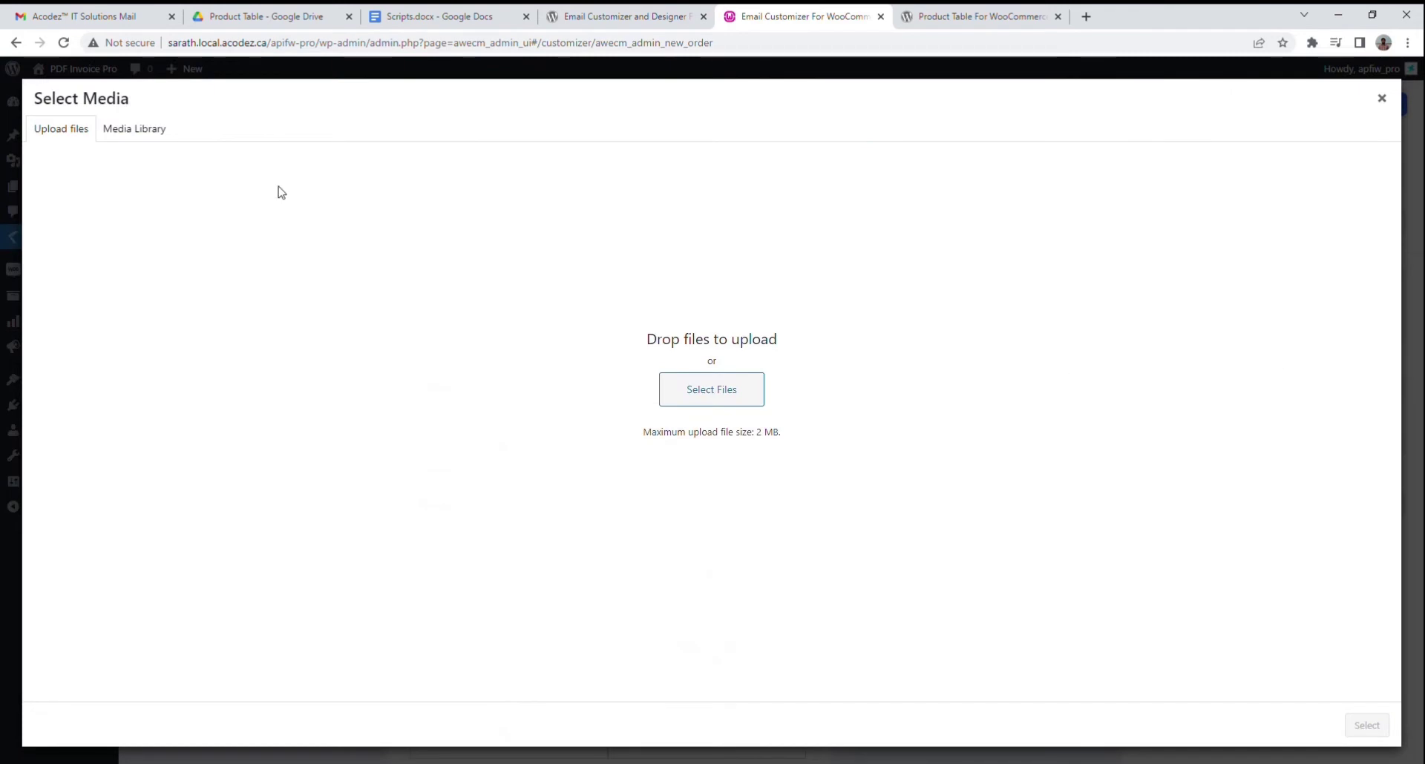
pyautogui.click(152, 133)
pyautogui.click(115, 287)
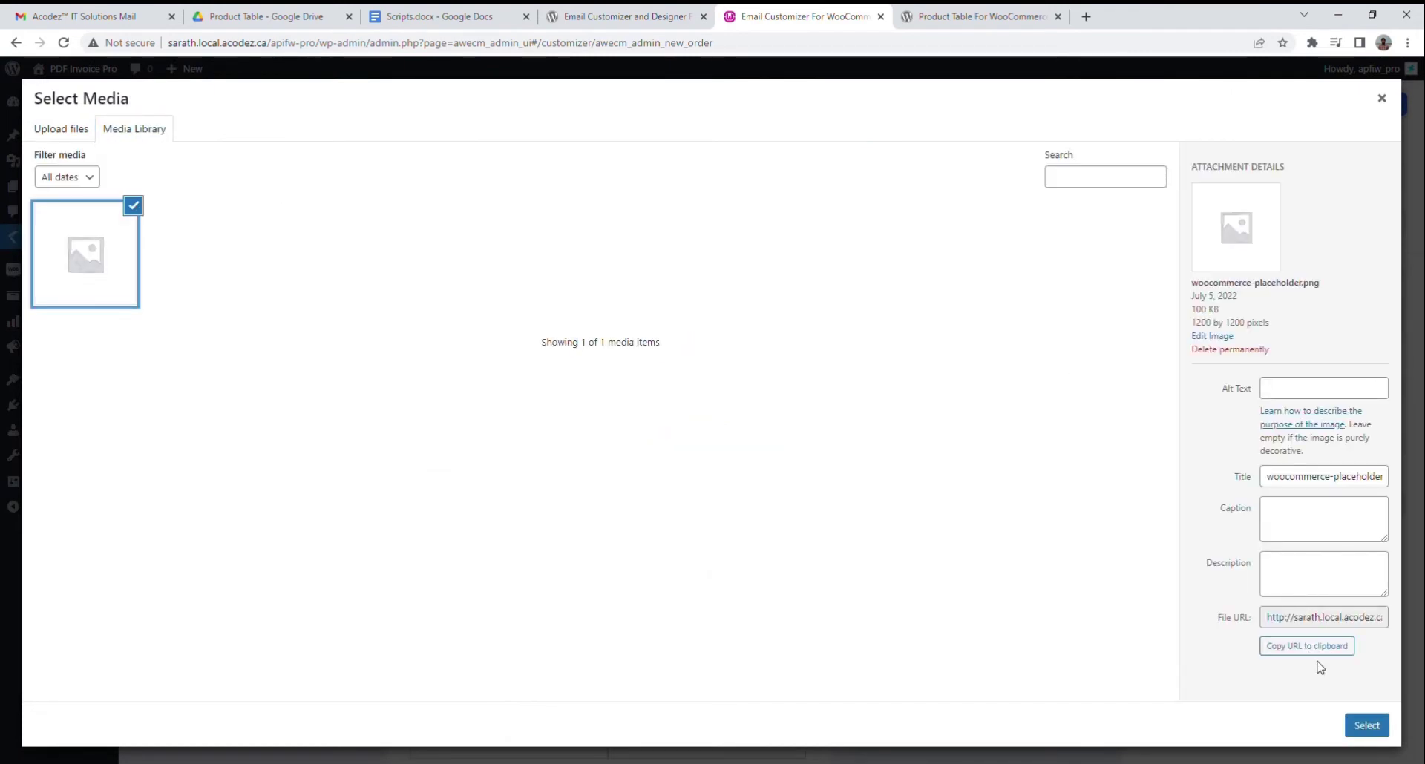
pyautogui.click(1366, 725)
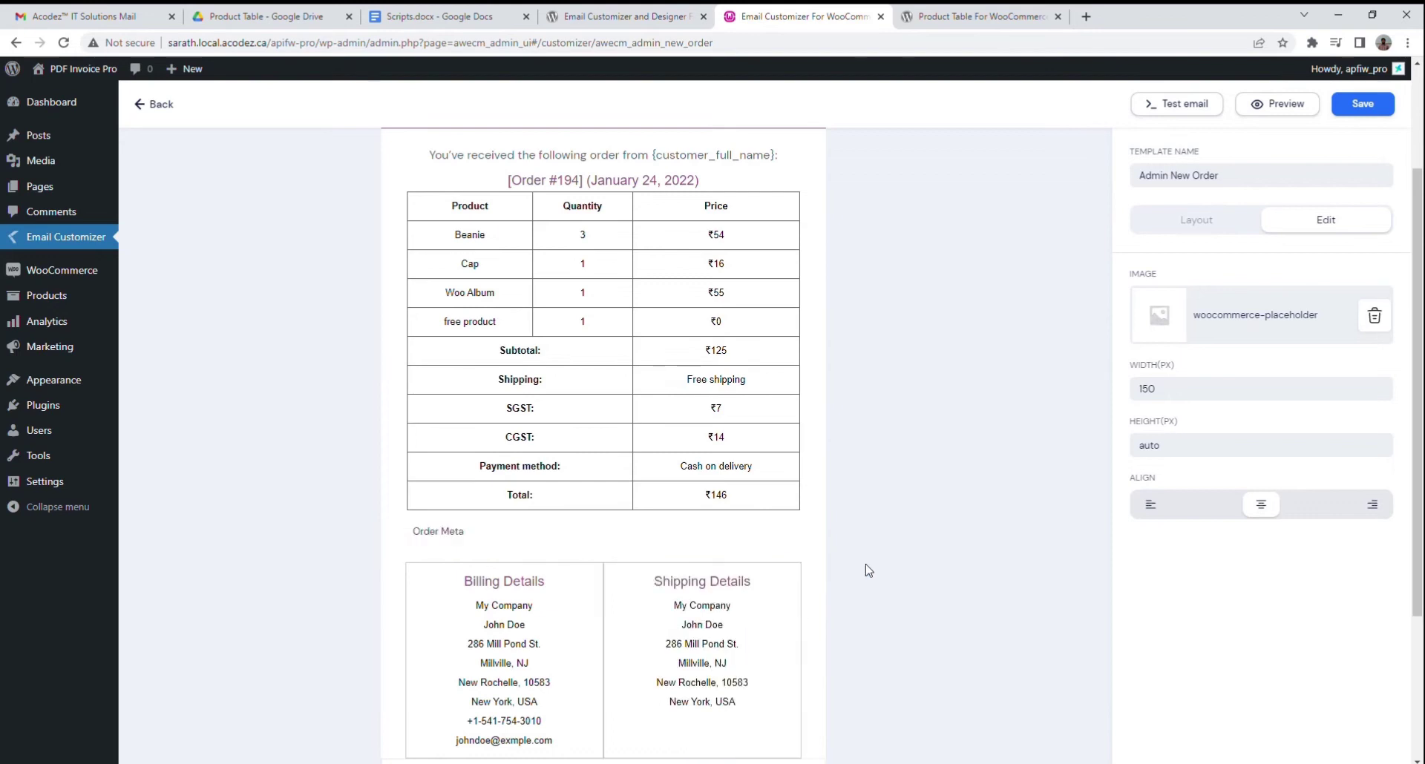
# Delete the image element from the one-column row and return to the layout options
pyautogui.scroll(-3, 843, 589)
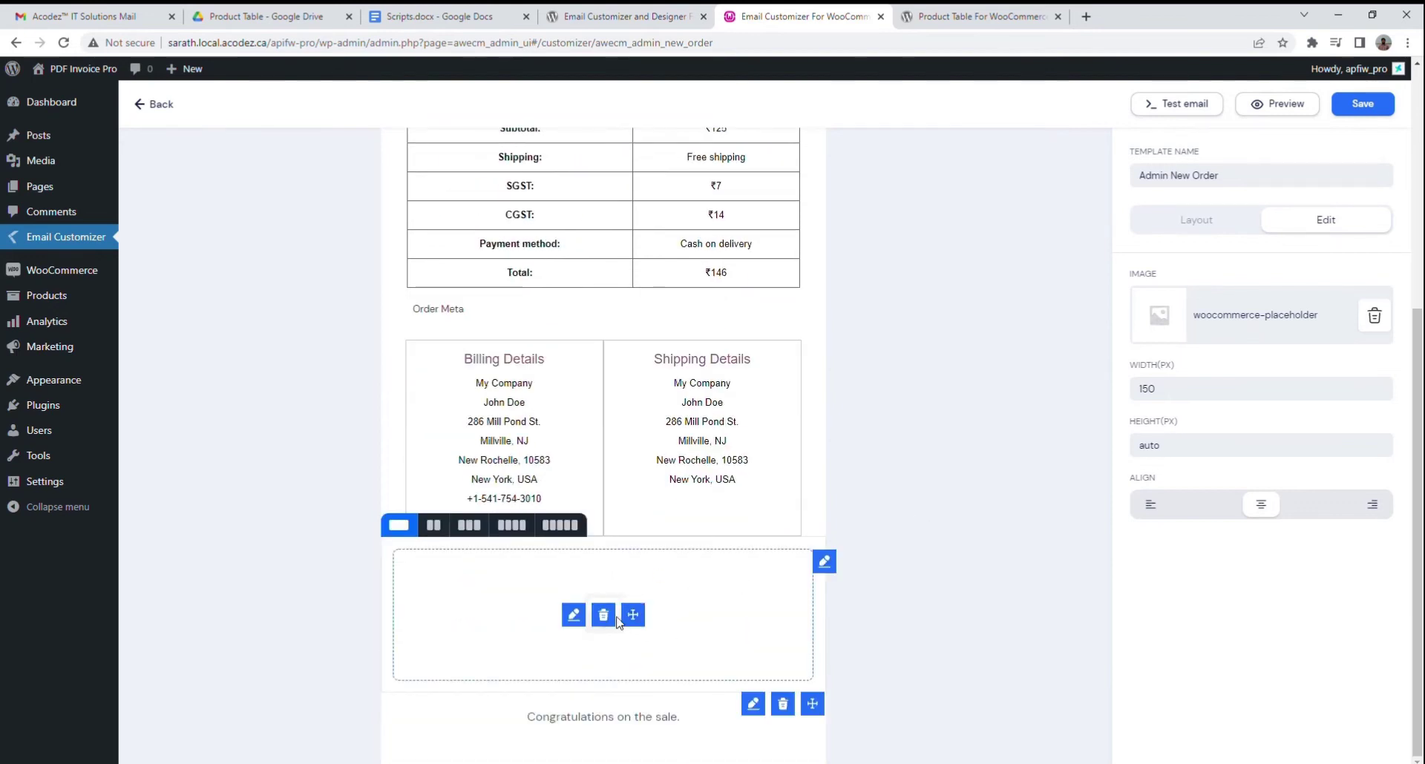
pyautogui.click(603, 615)
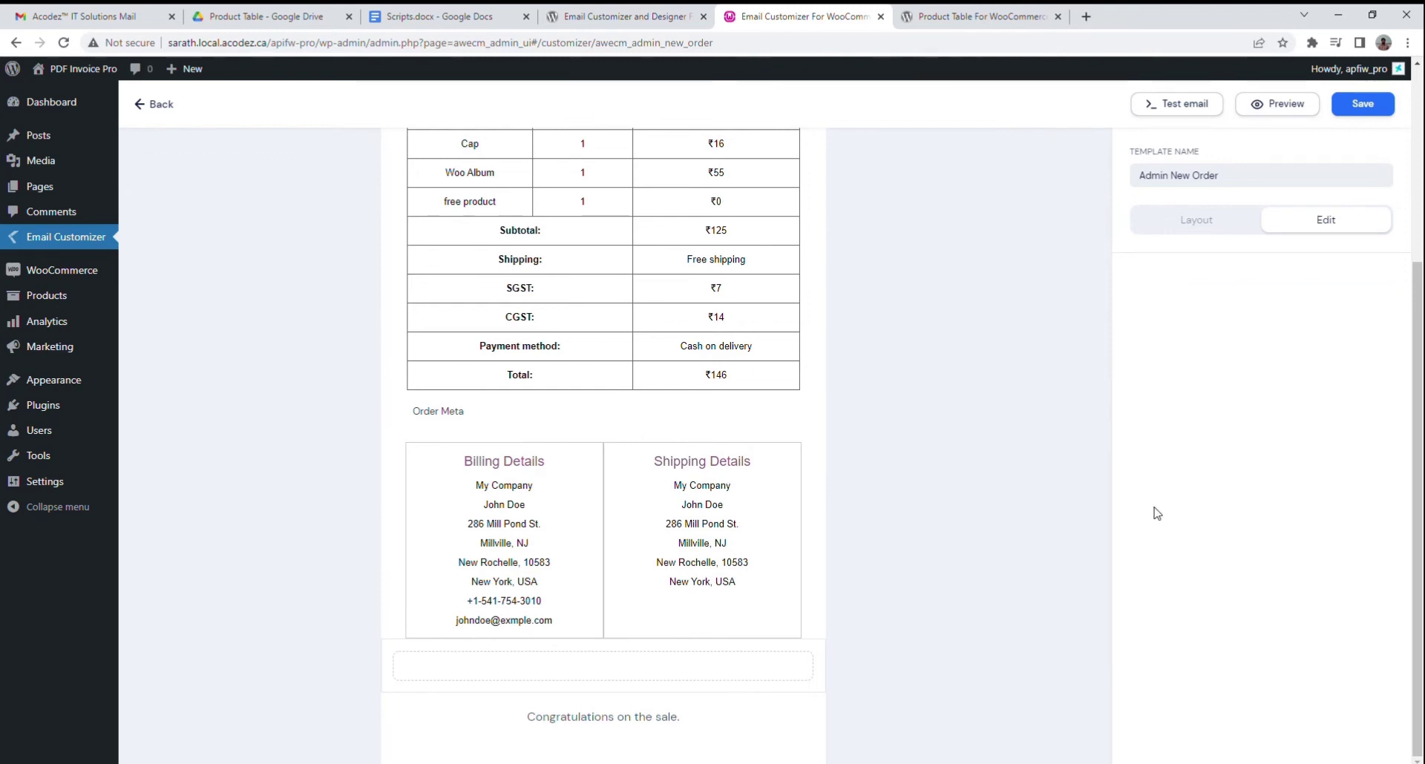
pyautogui.click(1218, 217)
# Examine the title, details, border and padding settings of the Billing Details block and the template name field
pyautogui.moveTo(475, 546)
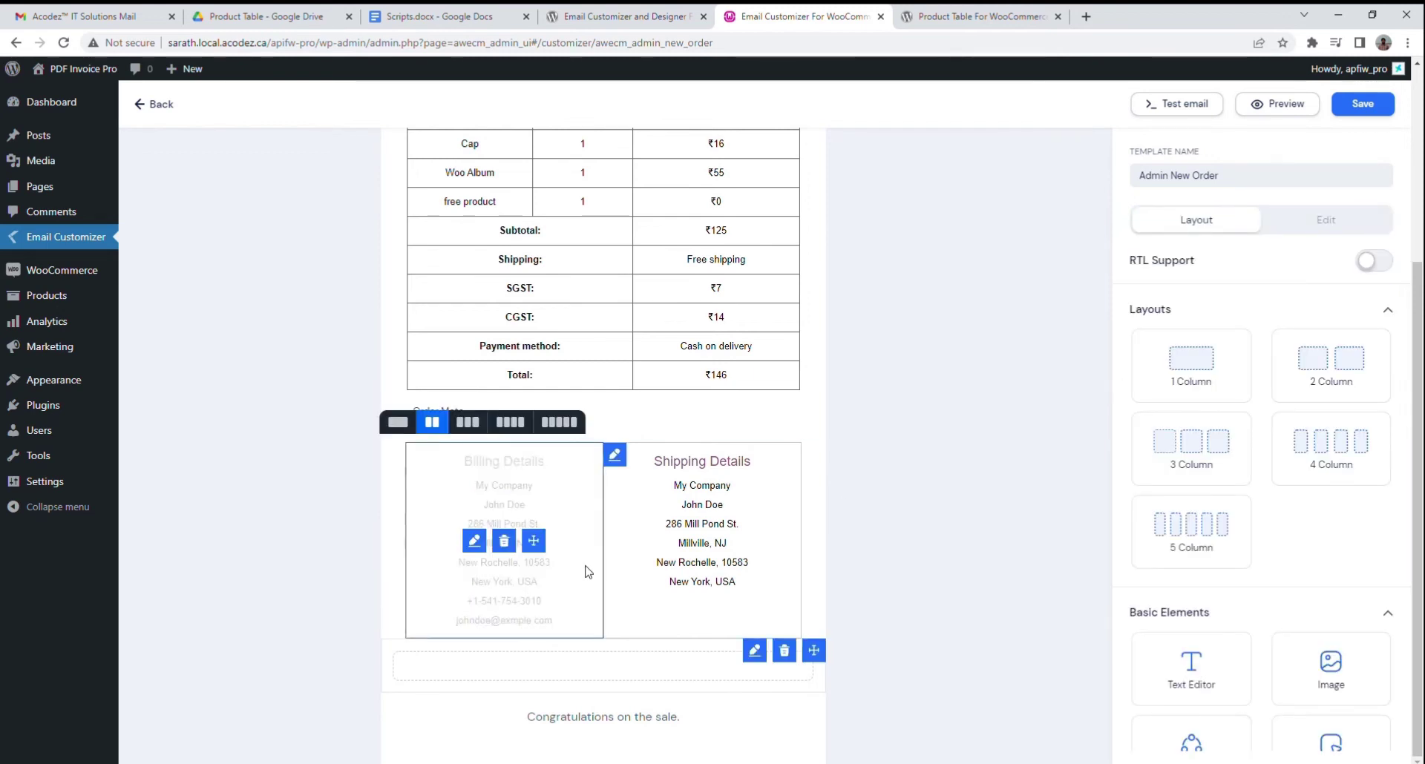
pyautogui.click(475, 543)
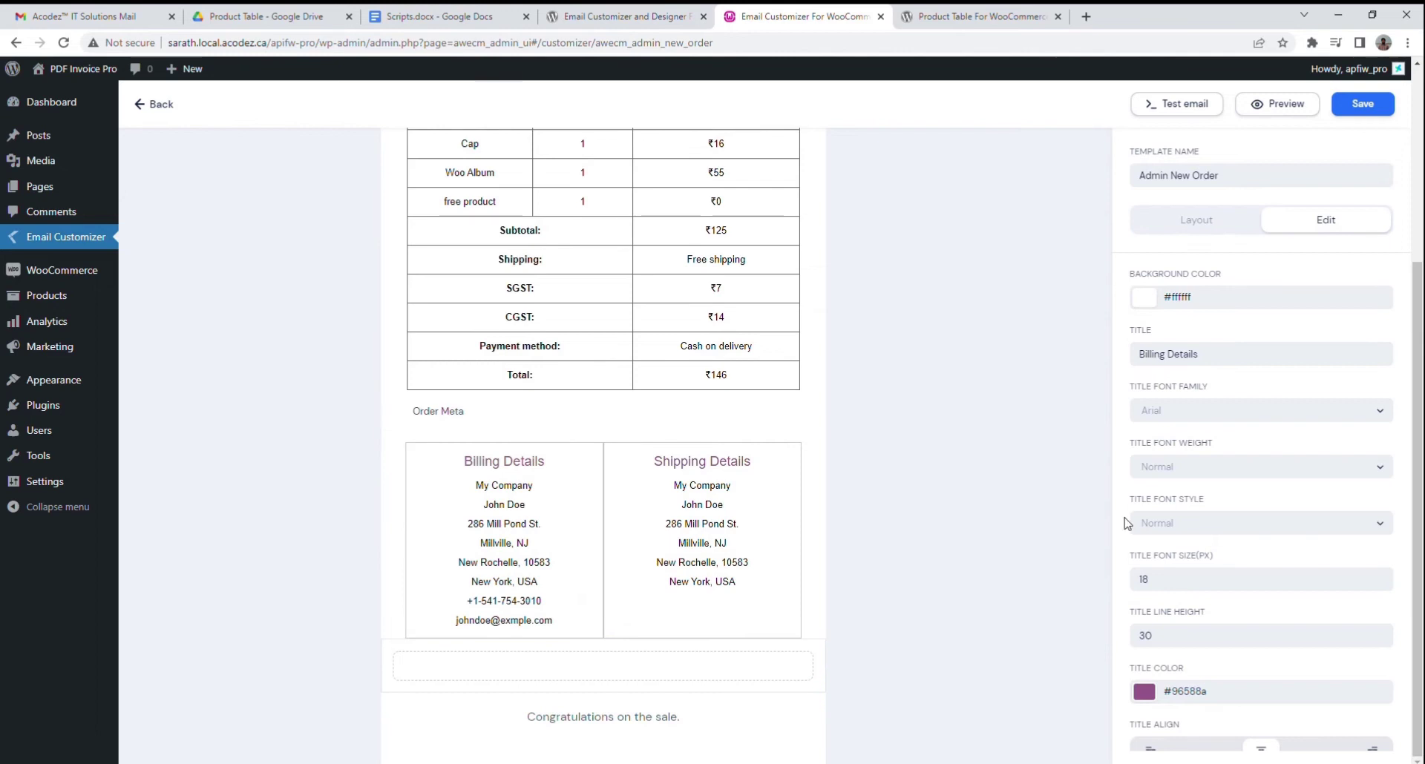
pyautogui.scroll(-6, 1217, 481)
pyautogui.scroll(-3, 1221, 481)
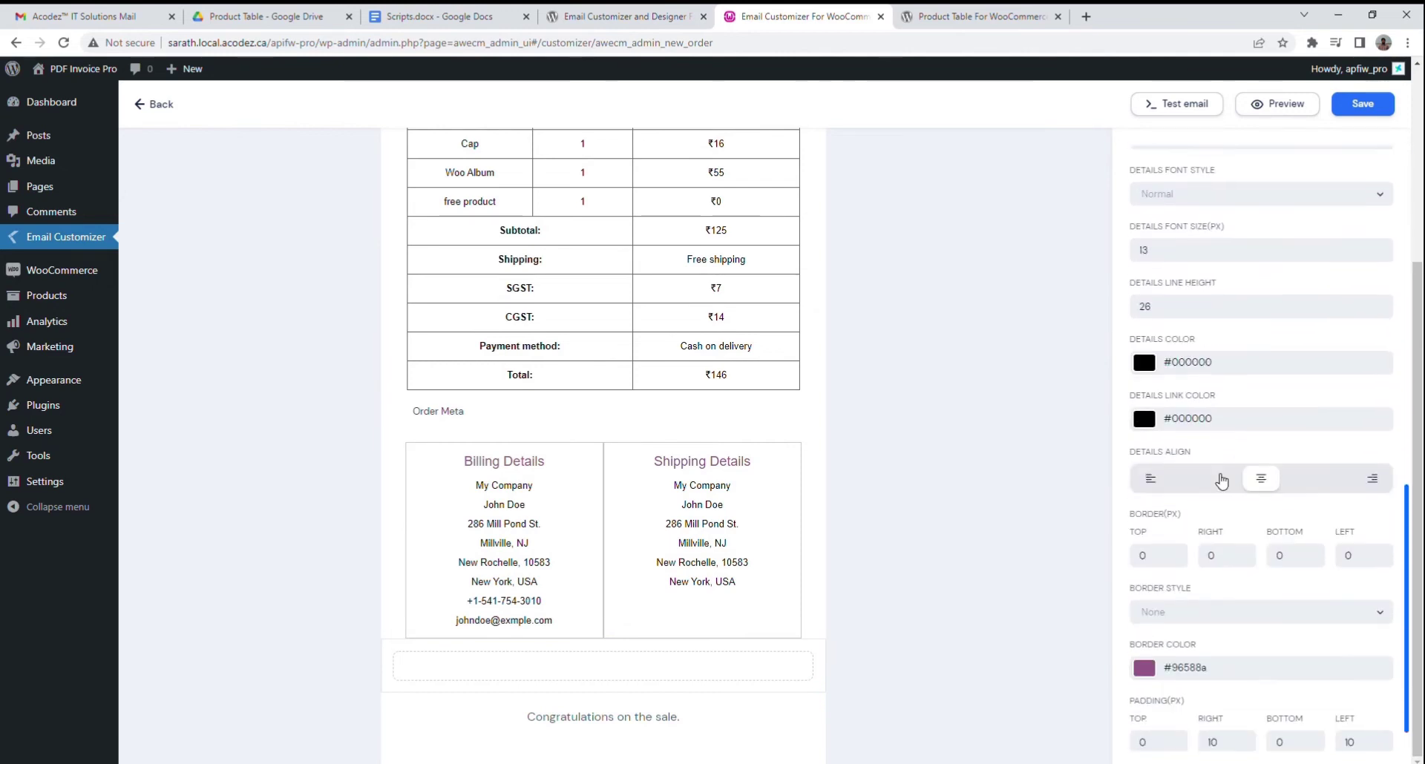
pyautogui.scroll(10, 1217, 481)
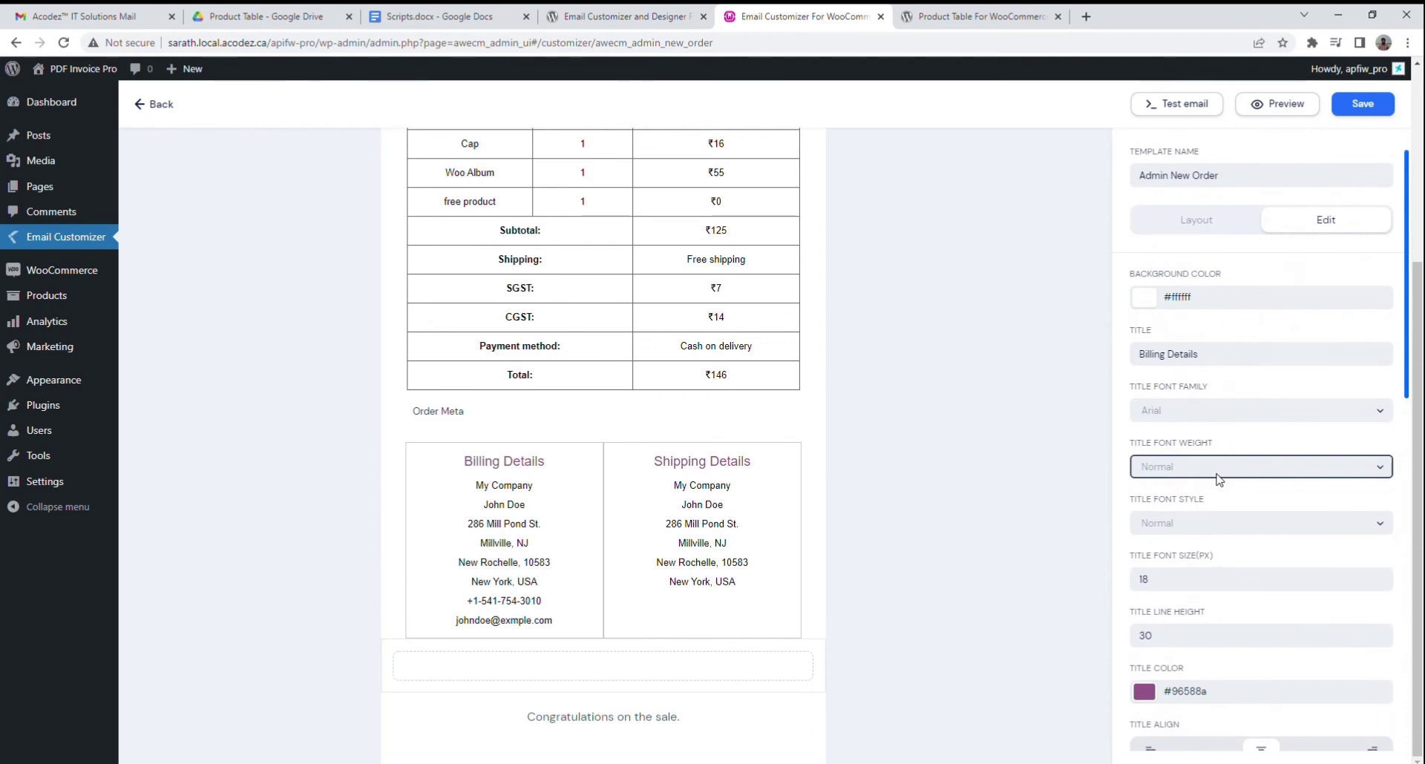
pyautogui.click(1196, 221)
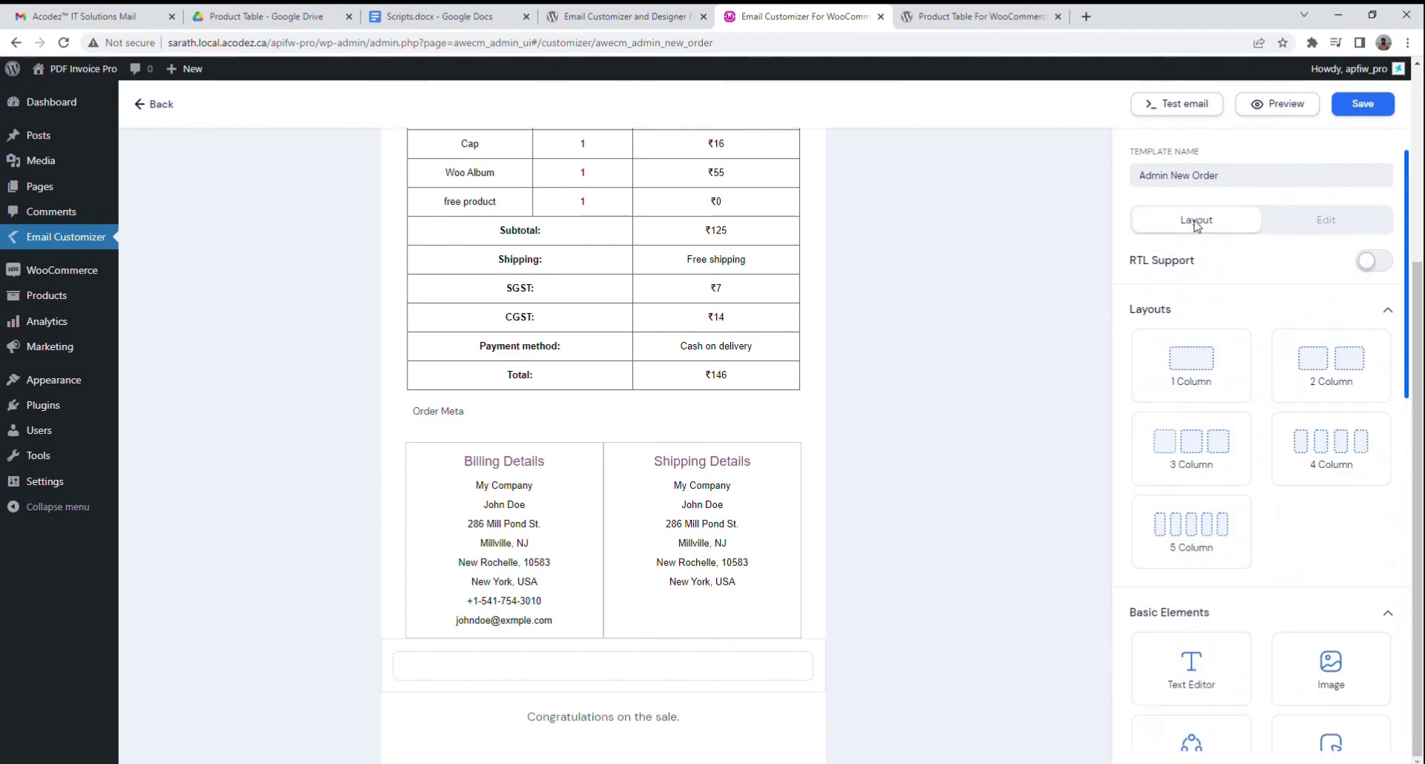
pyautogui.click(1263, 174)
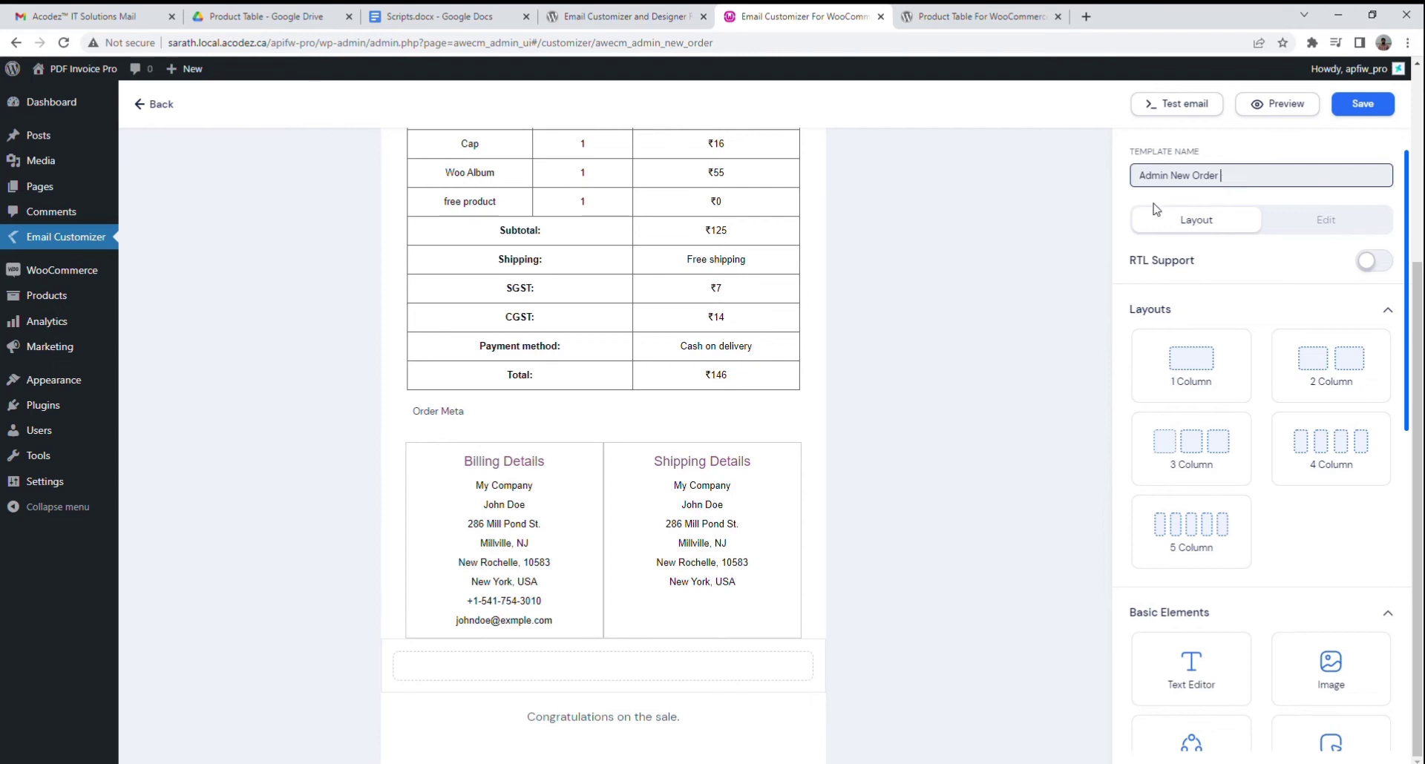
# Try a red background (208, 2, 27) on the order table, then set the table background color back to white
pyautogui.scroll(2, 932, 321)
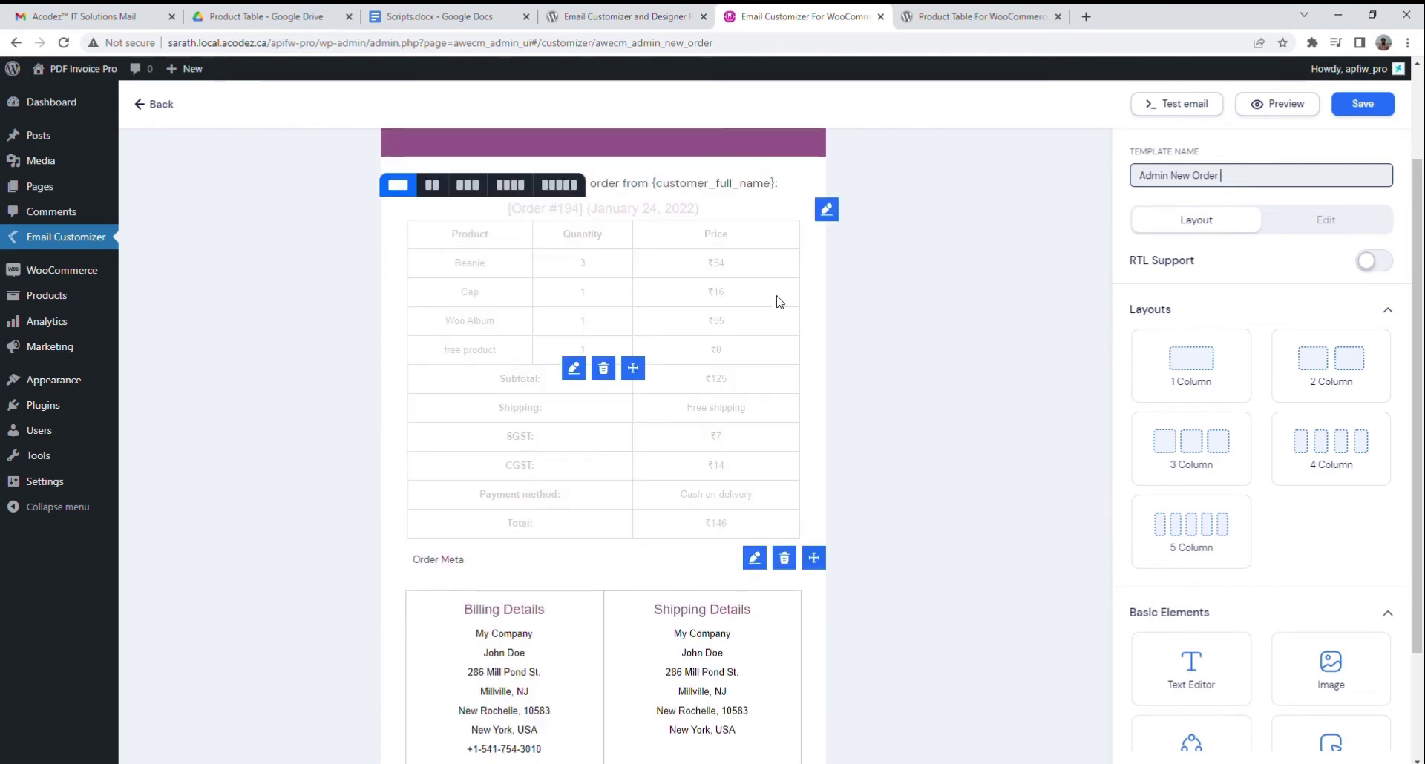
pyautogui.click(573, 368)
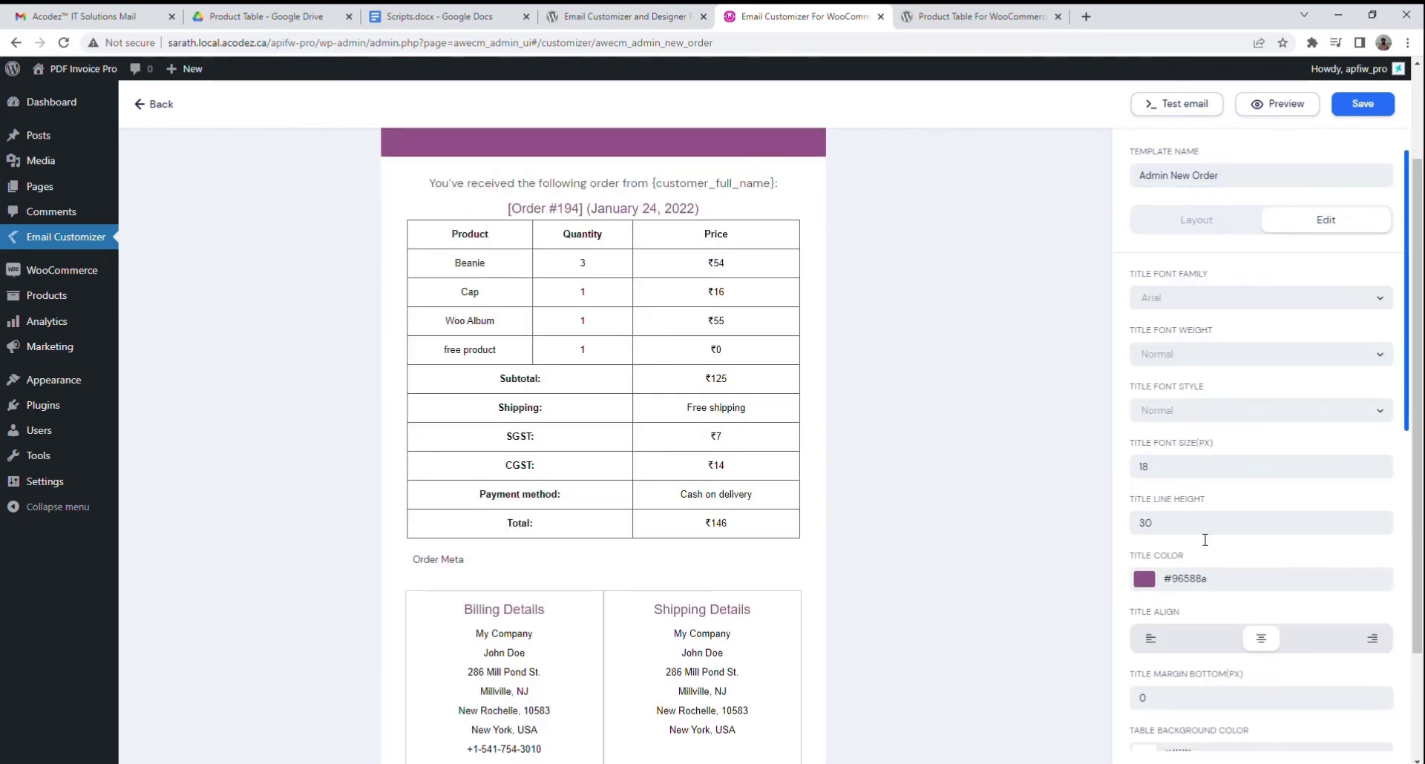
pyautogui.scroll(-4, 1195, 548)
pyautogui.click(1142, 466)
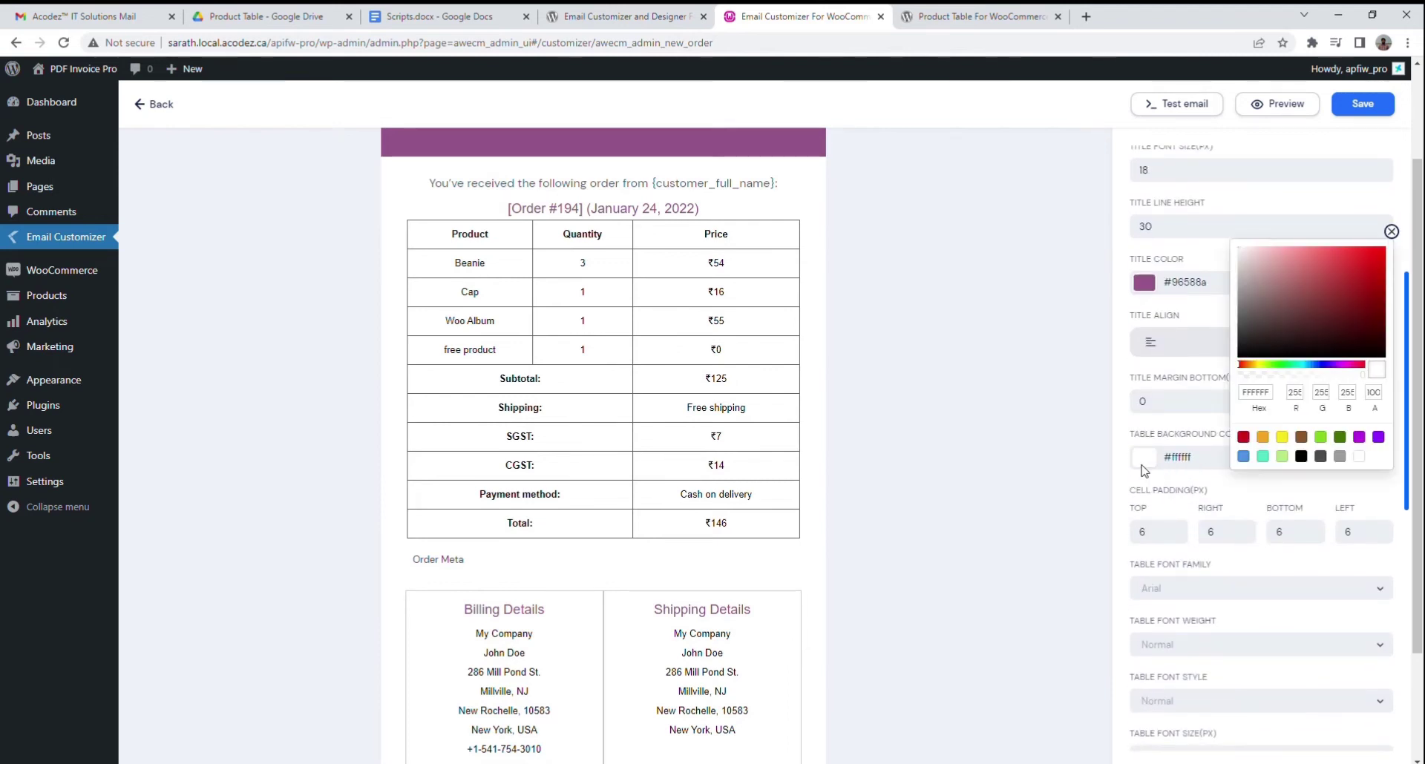
pyautogui.click(1244, 438)
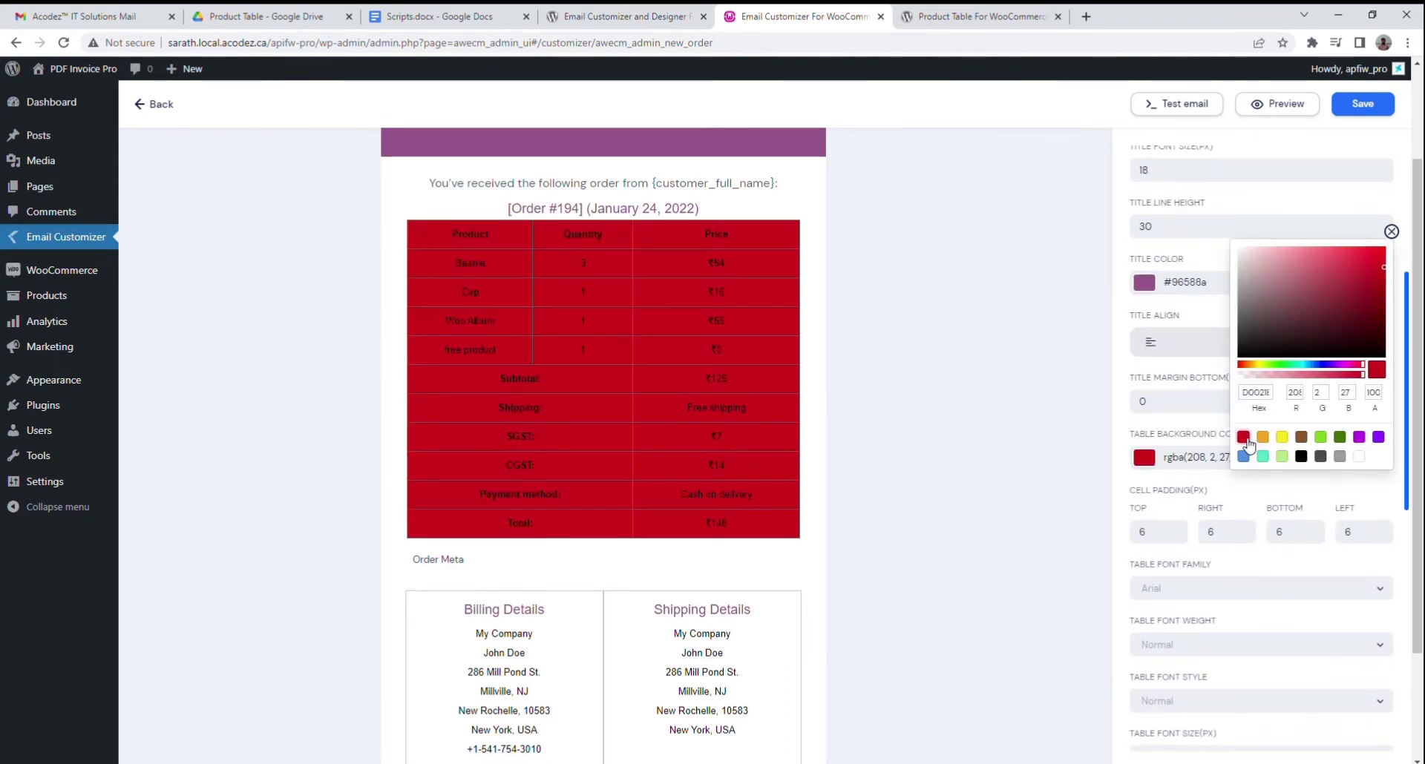
pyautogui.moveTo(1249, 285); pyautogui.dragTo(1239, 252)
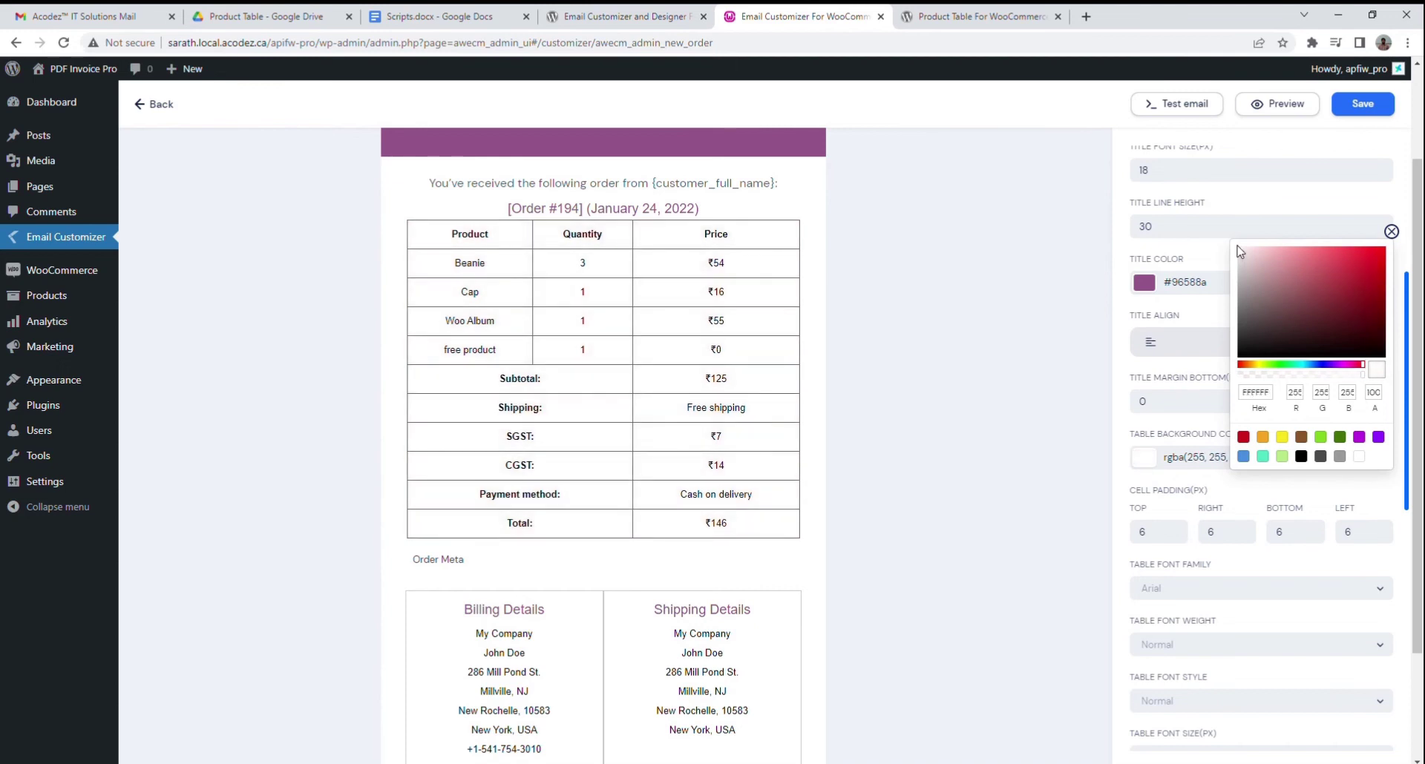
pyautogui.click(1391, 232)
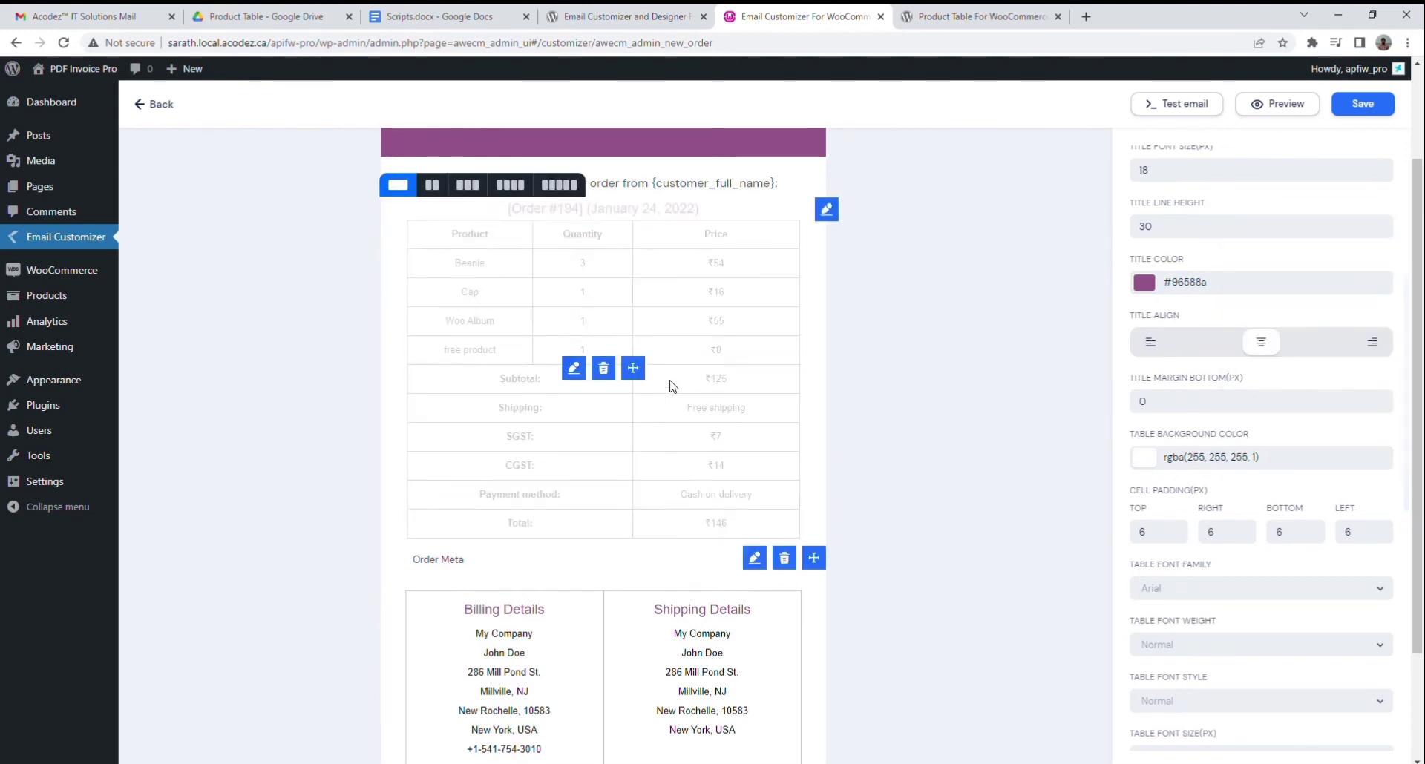
# Try an orange (245, 166, 35) table head color on the order table, then set the table head color back to black
pyautogui.scroll(3, 638, 393)
pyautogui.scroll(-4, 1004, 303)
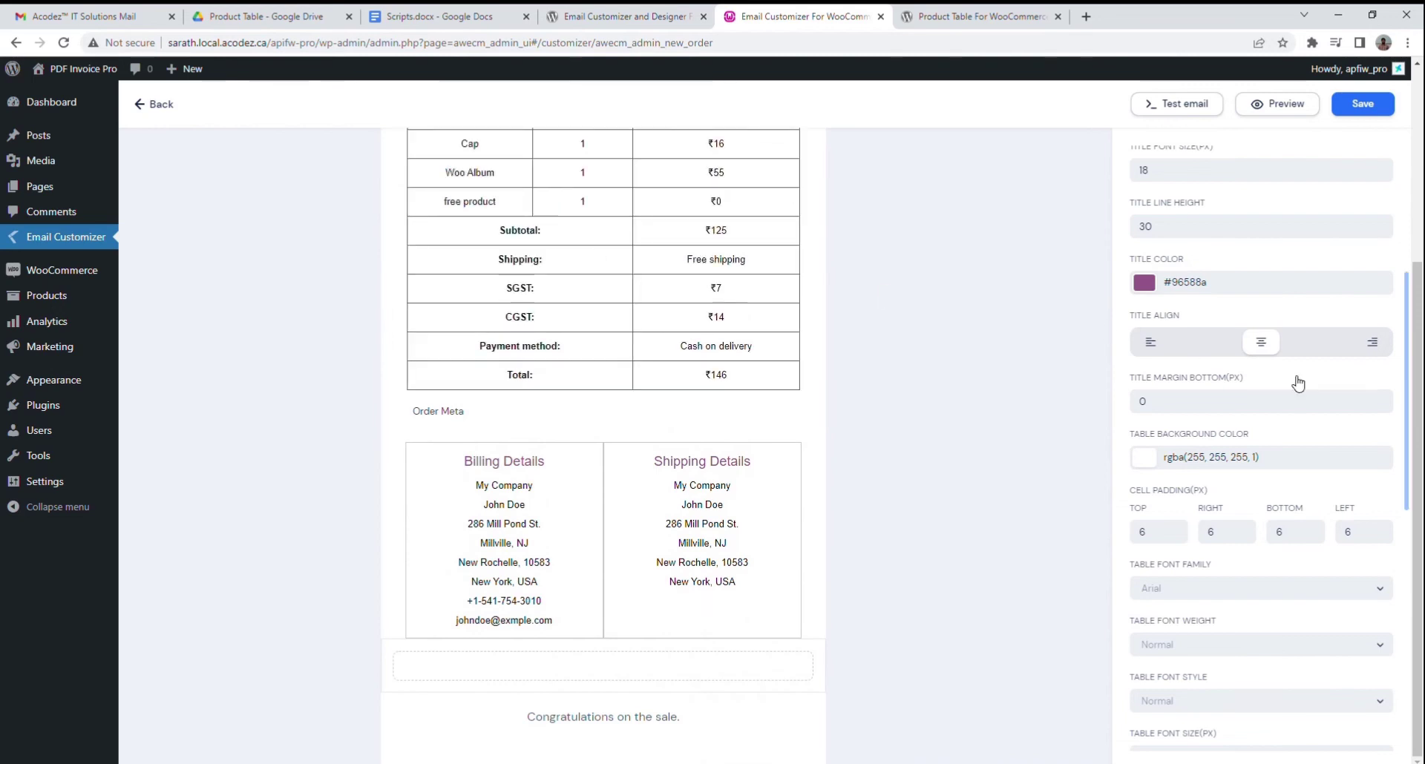
pyautogui.scroll(-3, 1279, 418)
pyautogui.scroll(-5, 1278, 418)
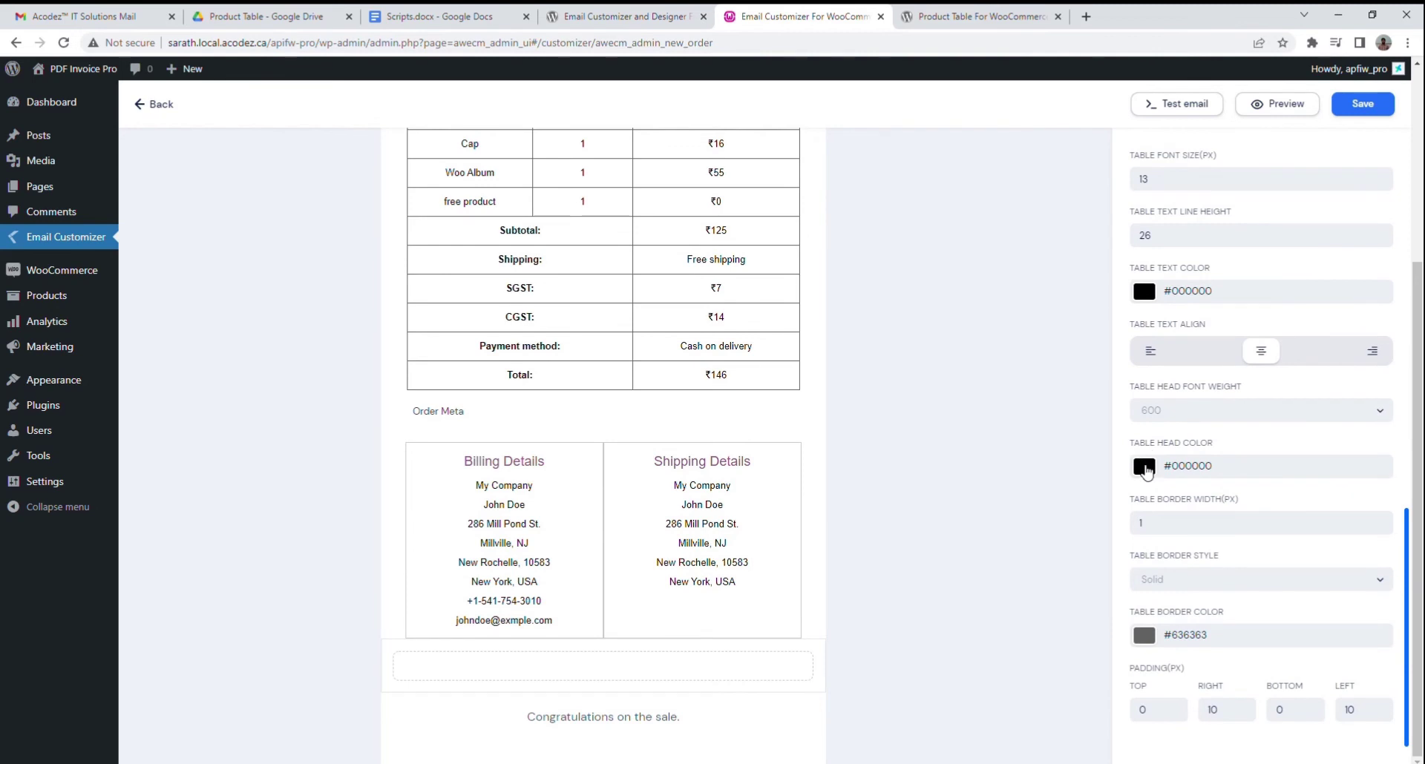
pyautogui.click(1144, 467)
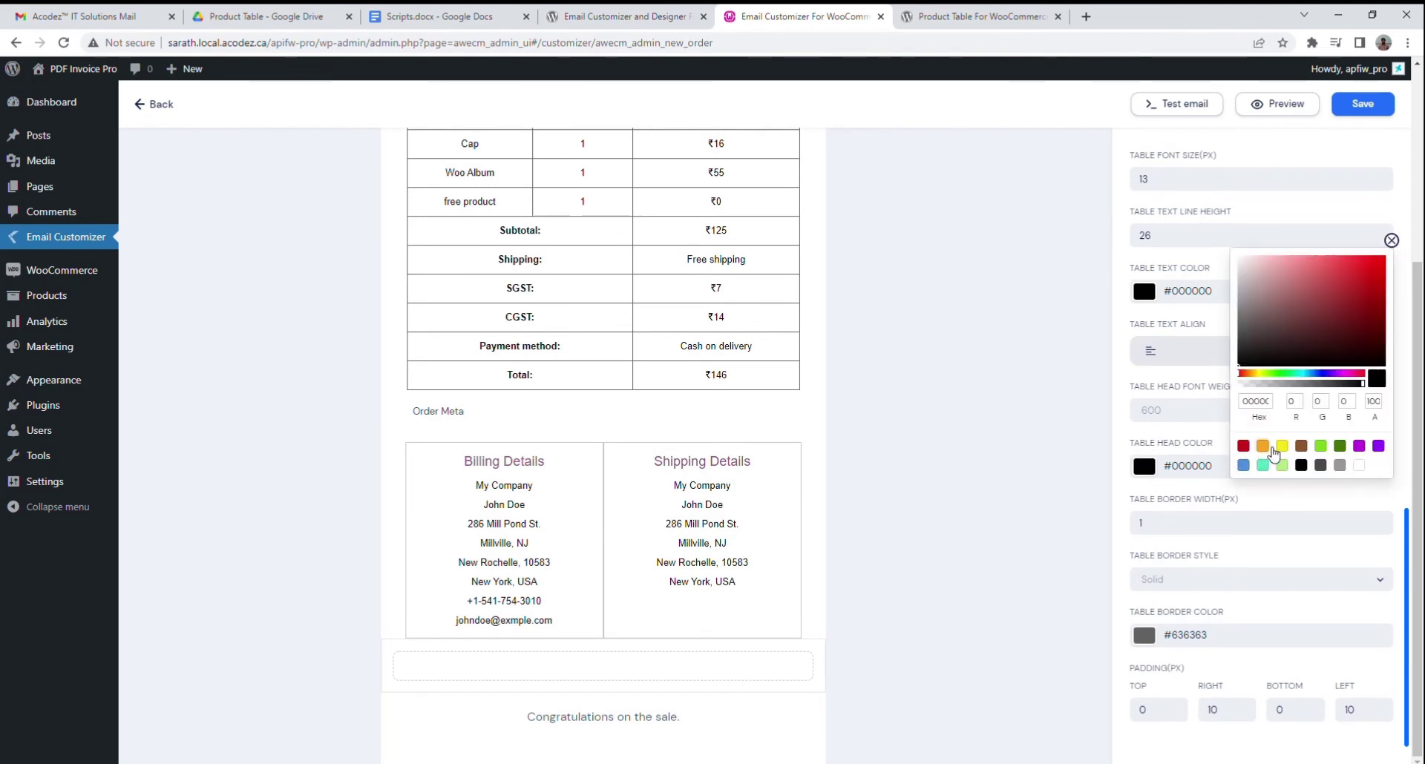
pyautogui.click(1263, 446)
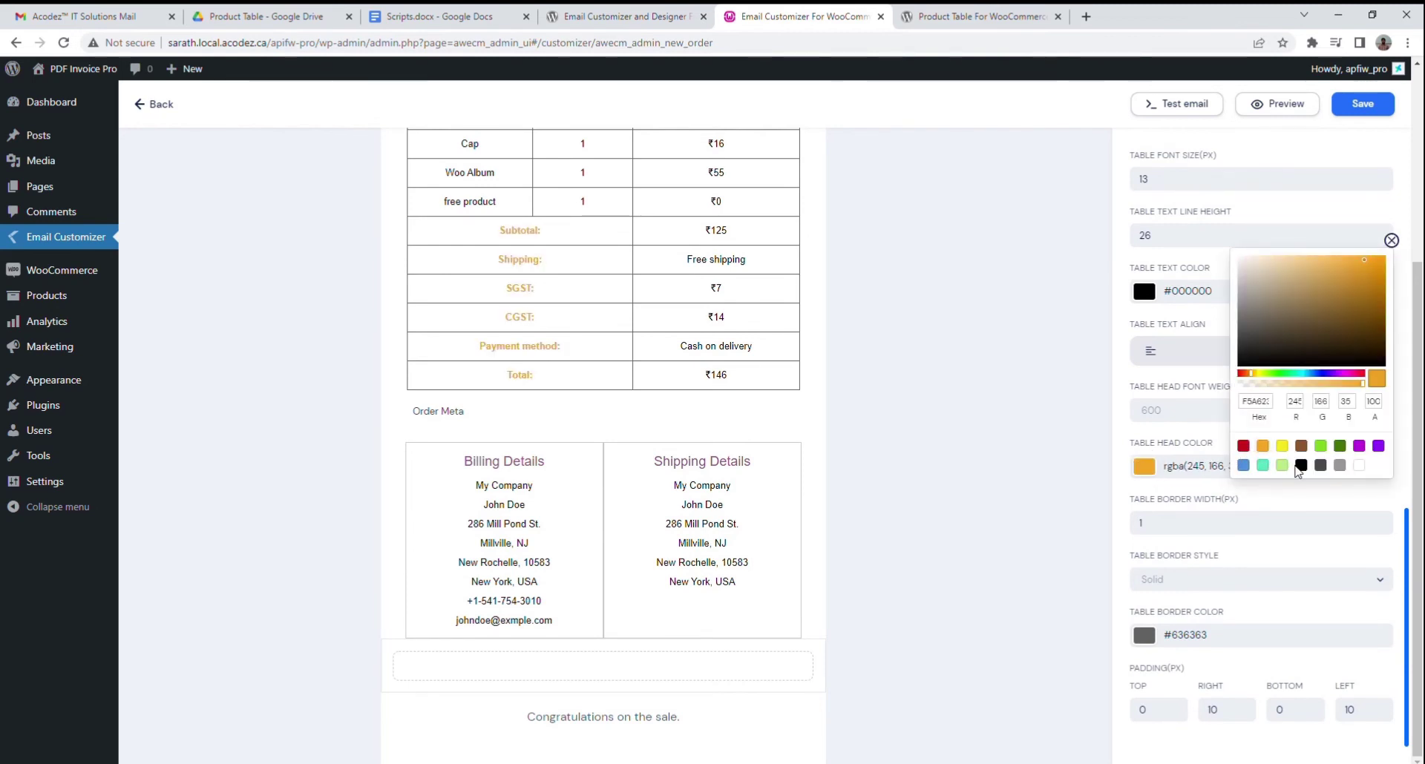
pyautogui.click(1301, 465)
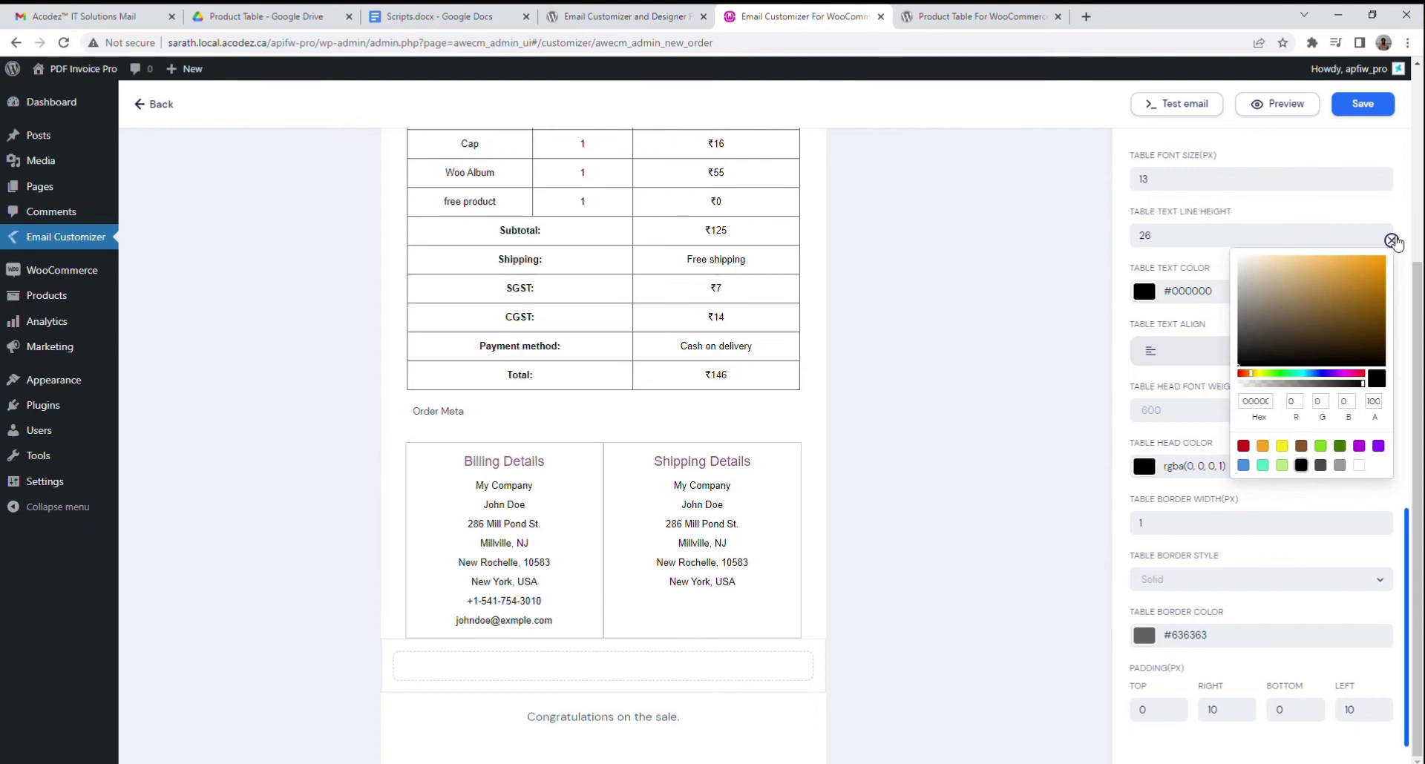
pyautogui.click(1392, 241)
# Return to the layout options, then save and activate the Admin New Order template
pyautogui.scroll(12, 1256, 247)
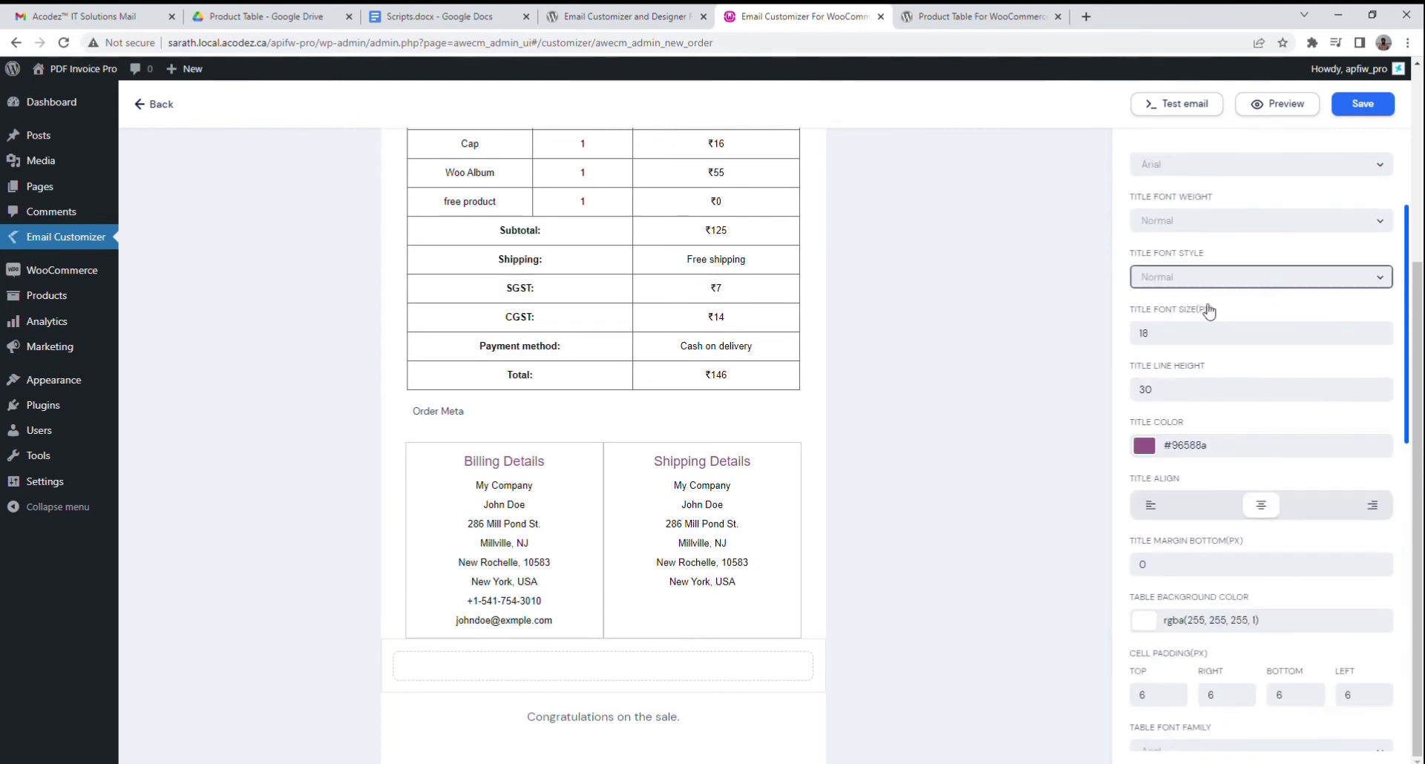
pyautogui.click(1201, 225)
pyautogui.scroll(4, 839, 271)
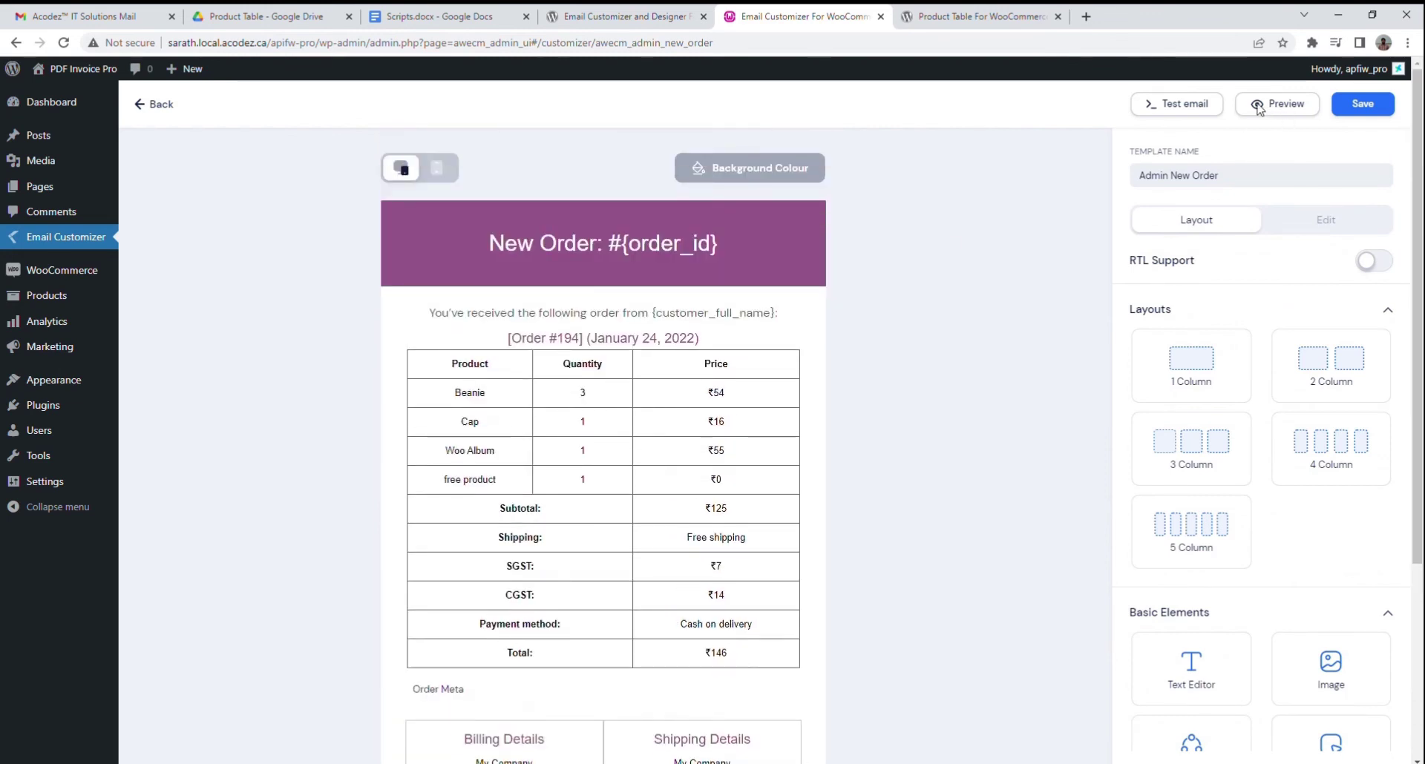
pyautogui.click(1367, 105)
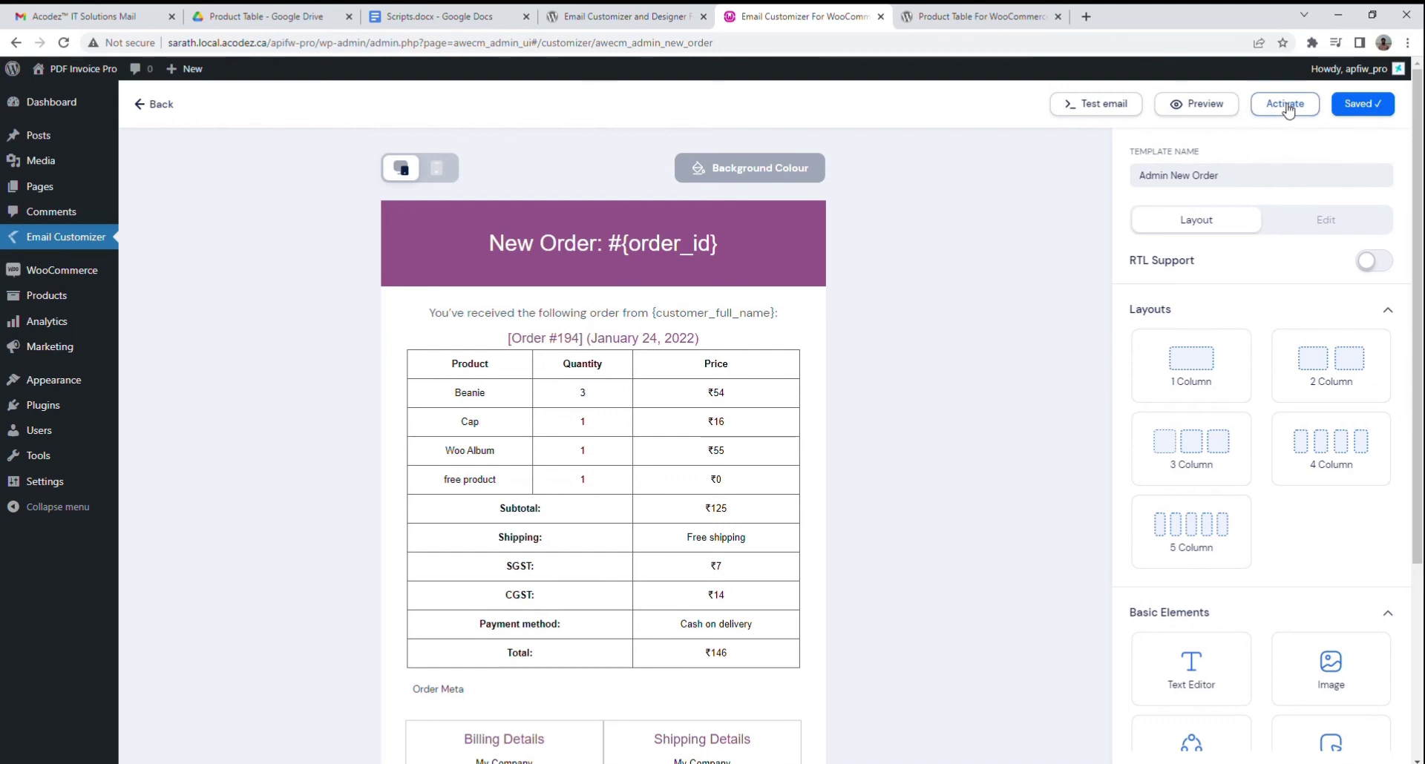
pyautogui.click(1286, 106)
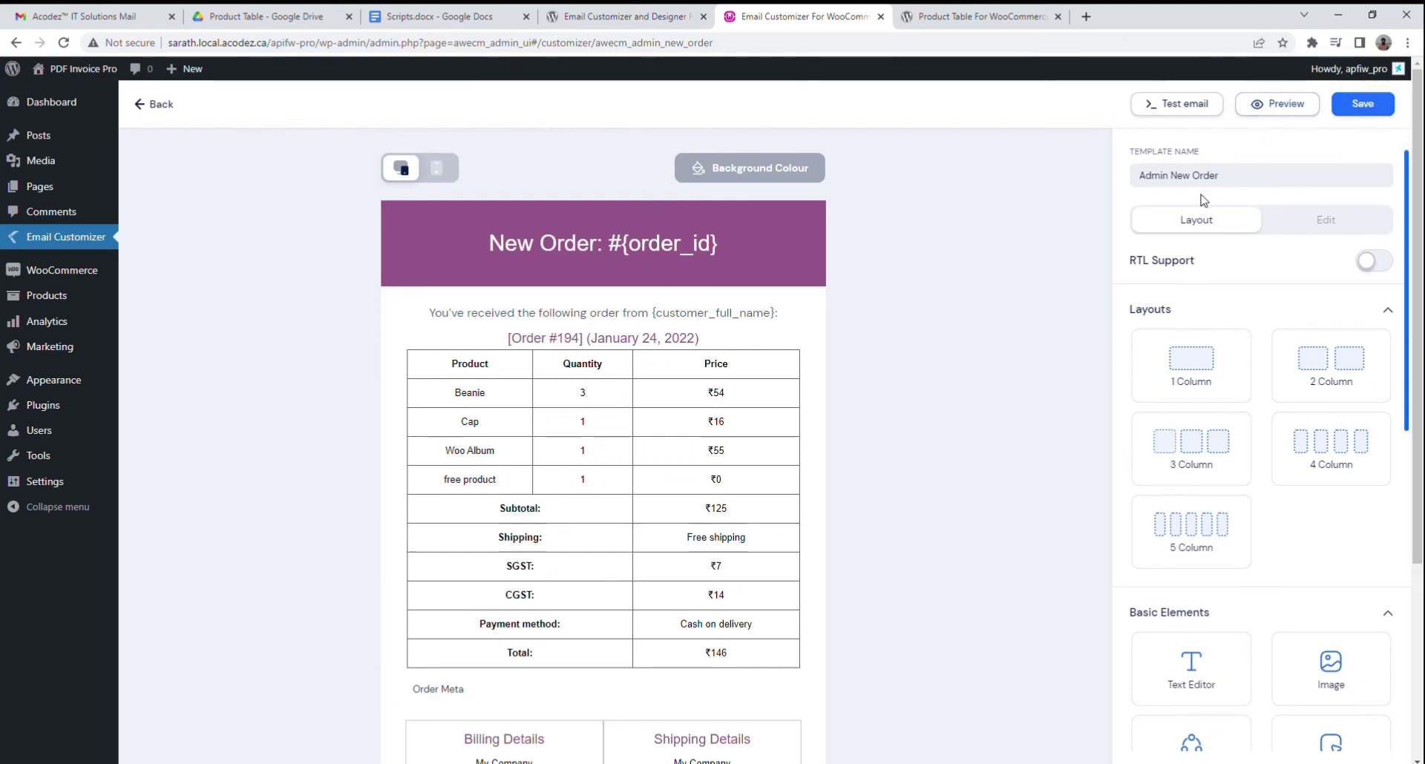
# Go back to the email type list and check the default template choices for Admin New Order
pyautogui.click(155, 111)
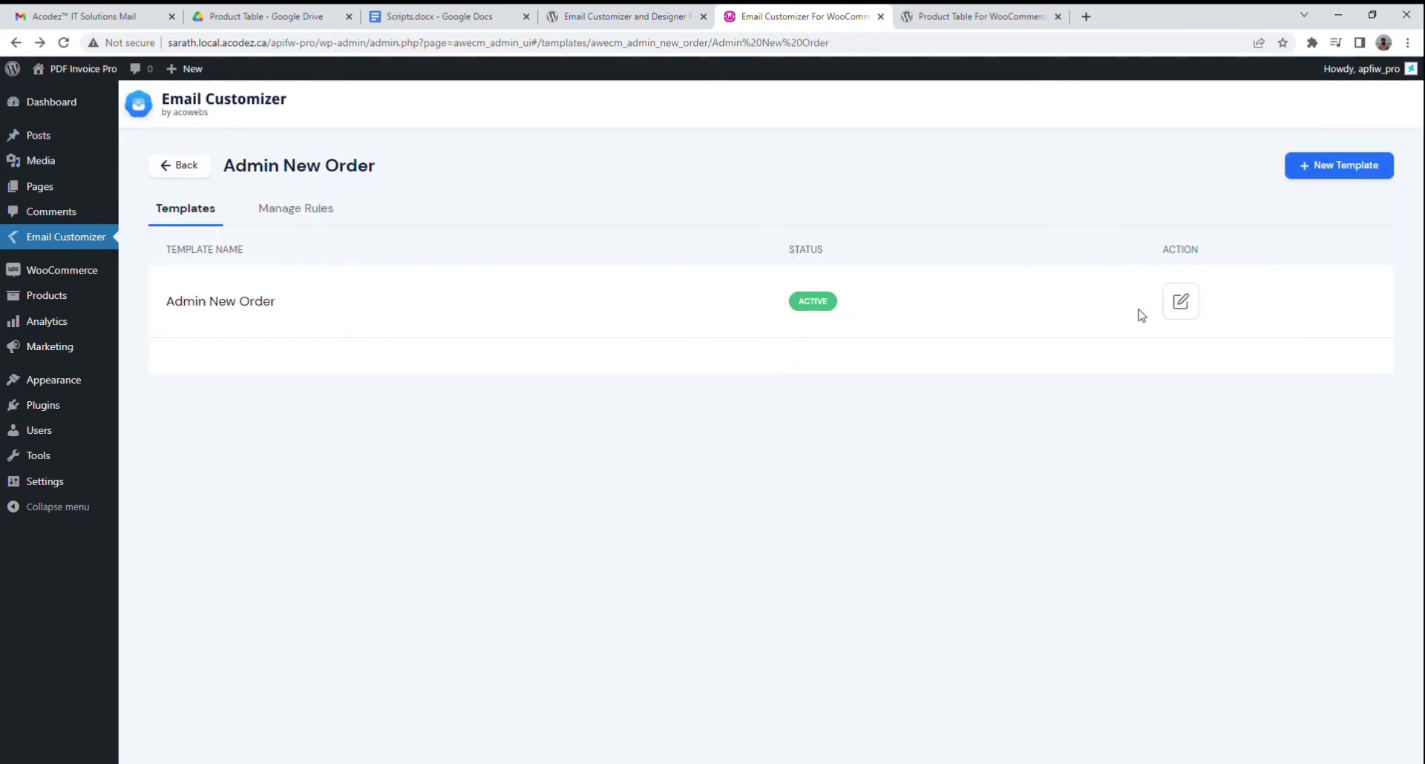
pyautogui.click(173, 165)
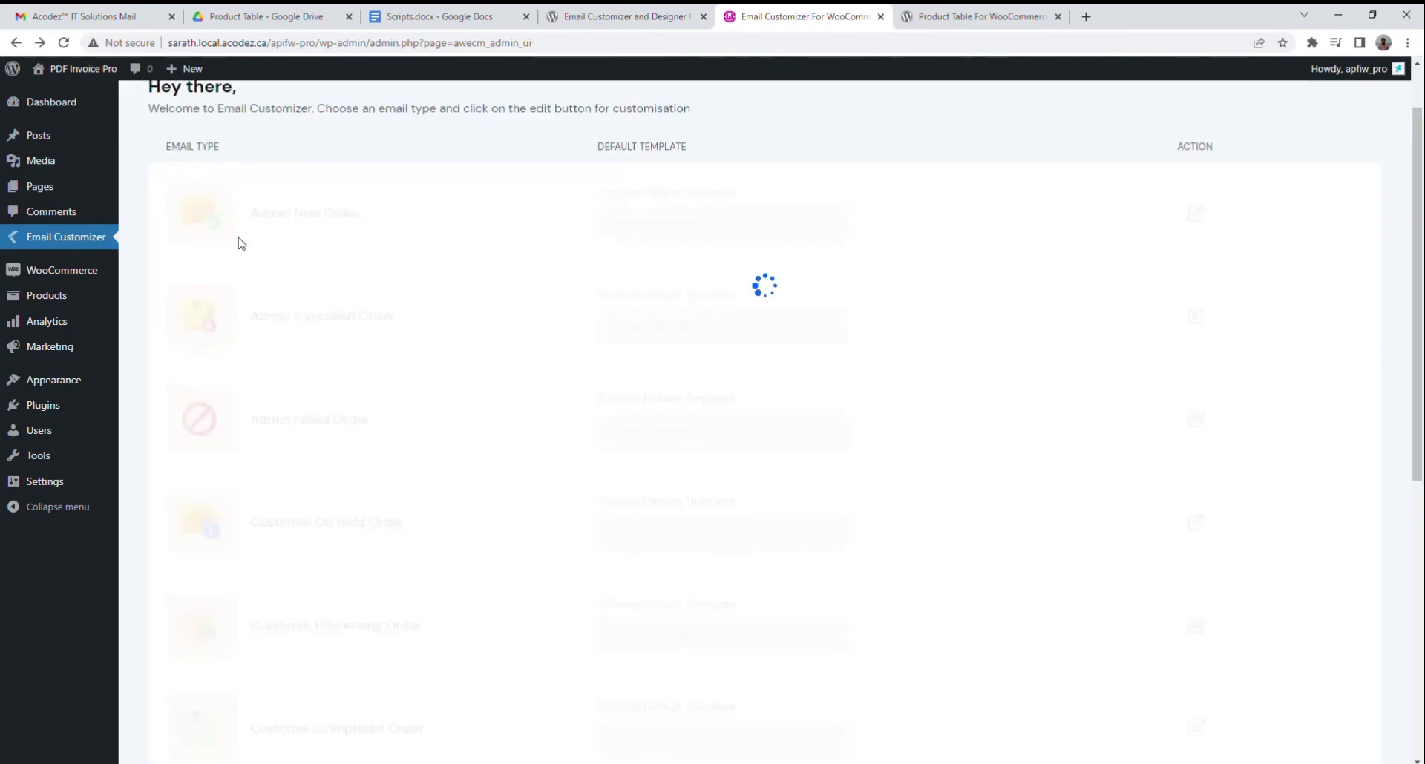
pyautogui.scroll(1, 709, 450)
pyautogui.click(682, 308)
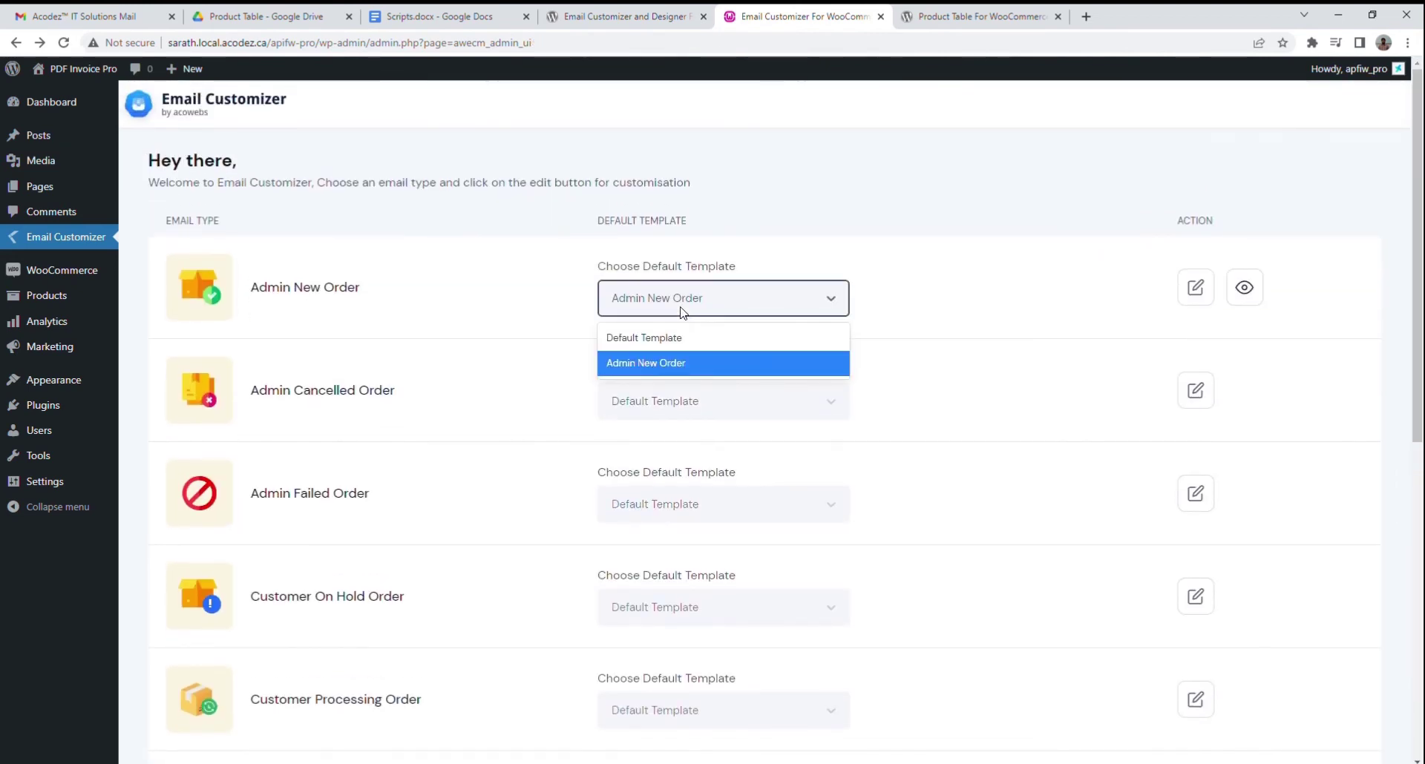
pyautogui.click(832, 250)
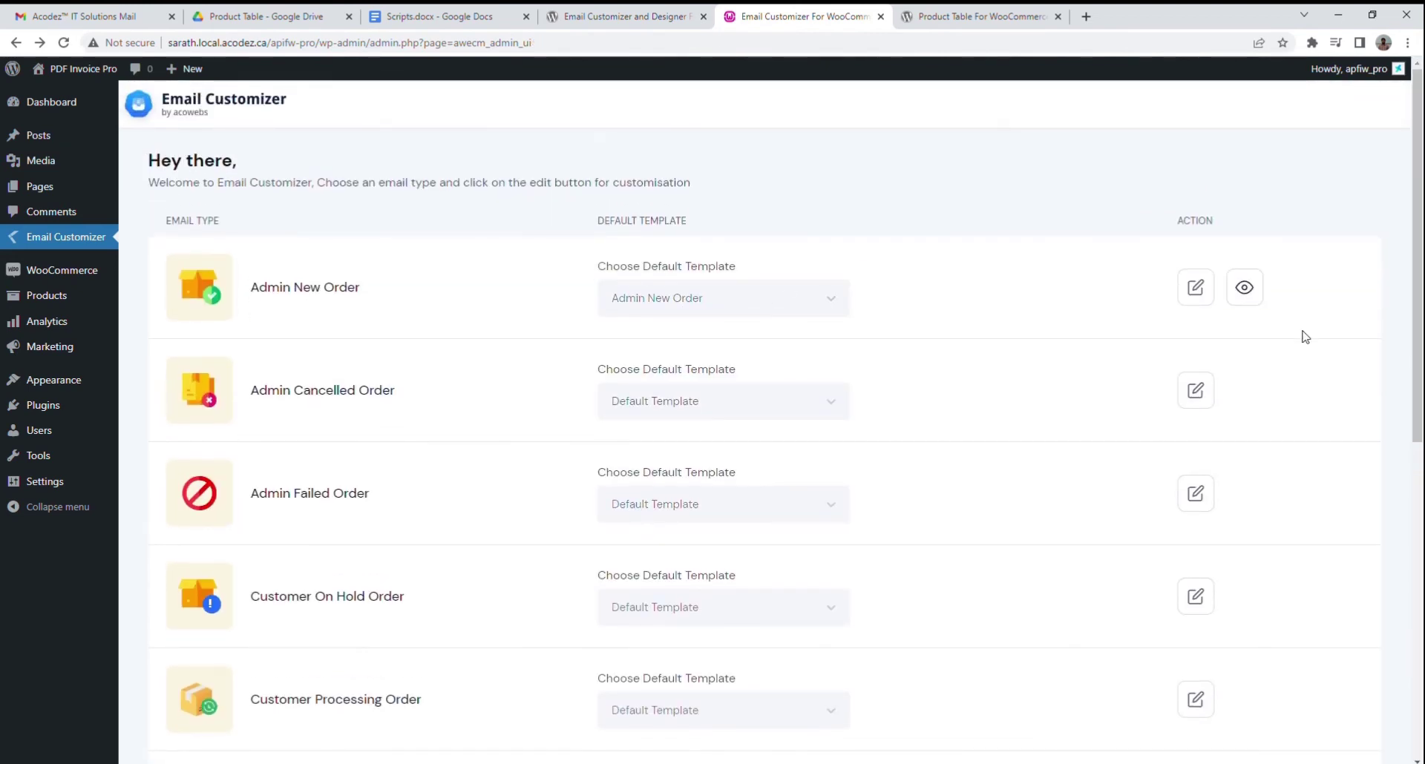
# Preview the Admin New Order email from the email type list, look it over and close the preview
pyautogui.click(1245, 288)
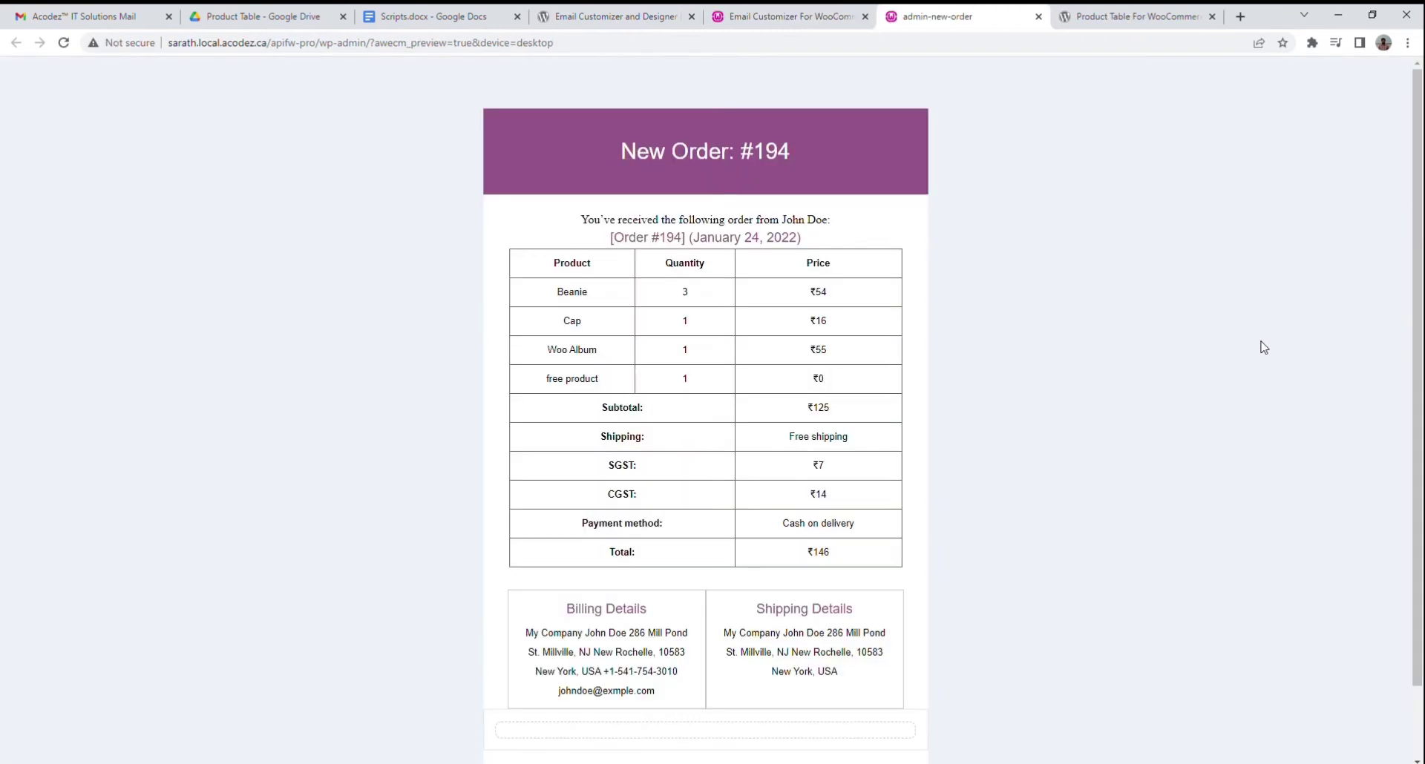
pyautogui.scroll(-1, 986, 484)
pyautogui.scroll(1, 973, 481)
pyautogui.click(1037, 17)
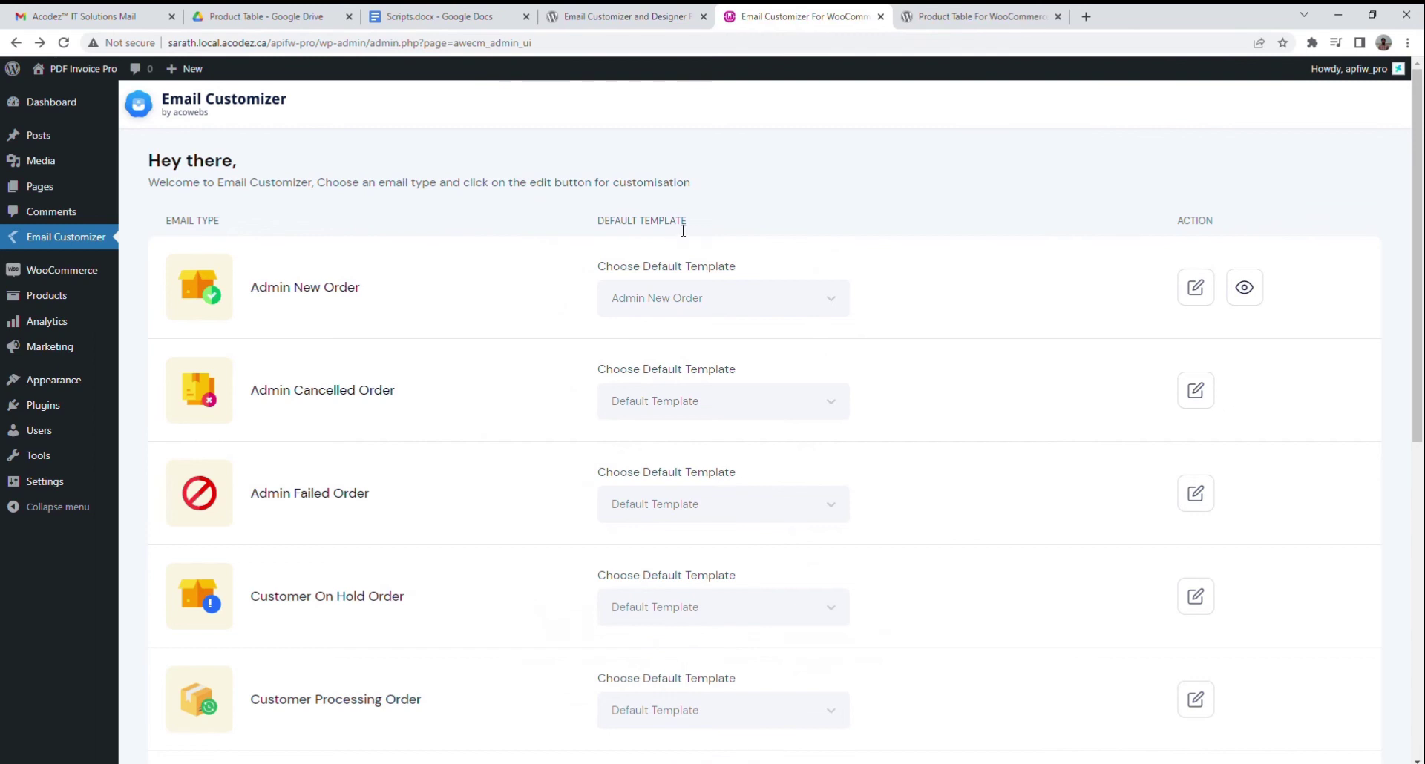
# Open the store's shop page in a new browser tab and add the Album and Beanie with Logo products to the cart
pyautogui.middleClick(71, 114)
pyautogui.click(921, 17)
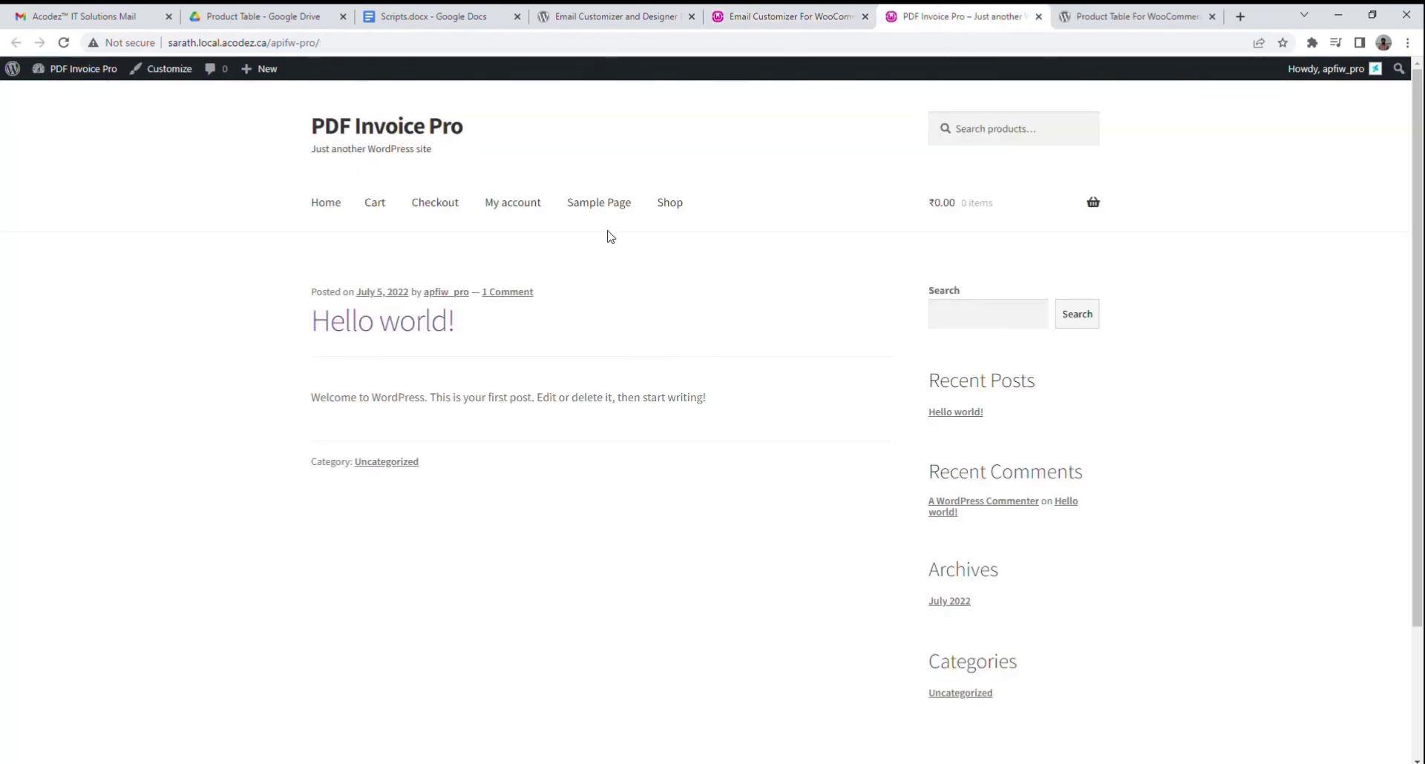
pyautogui.click(681, 203)
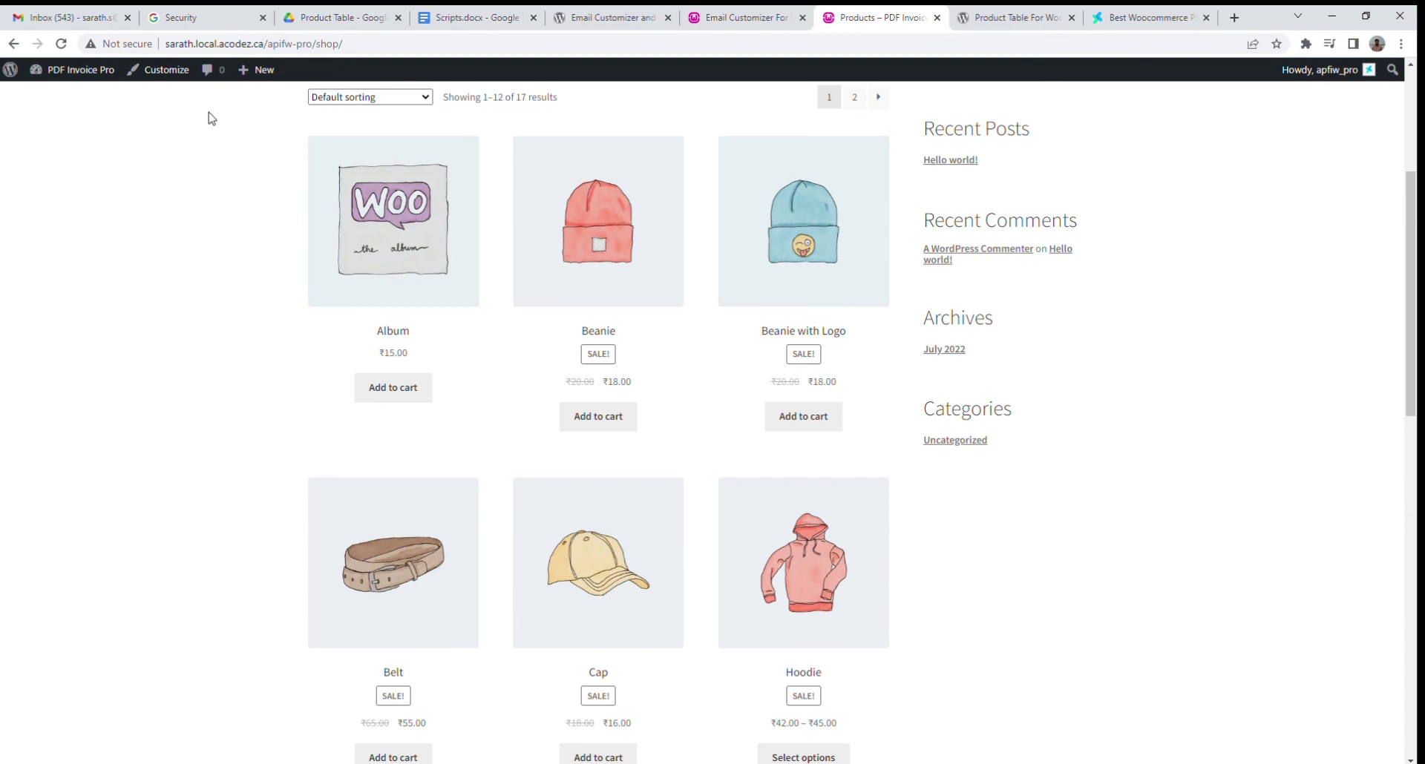
pyautogui.click(404, 393)
pyautogui.click(804, 417)
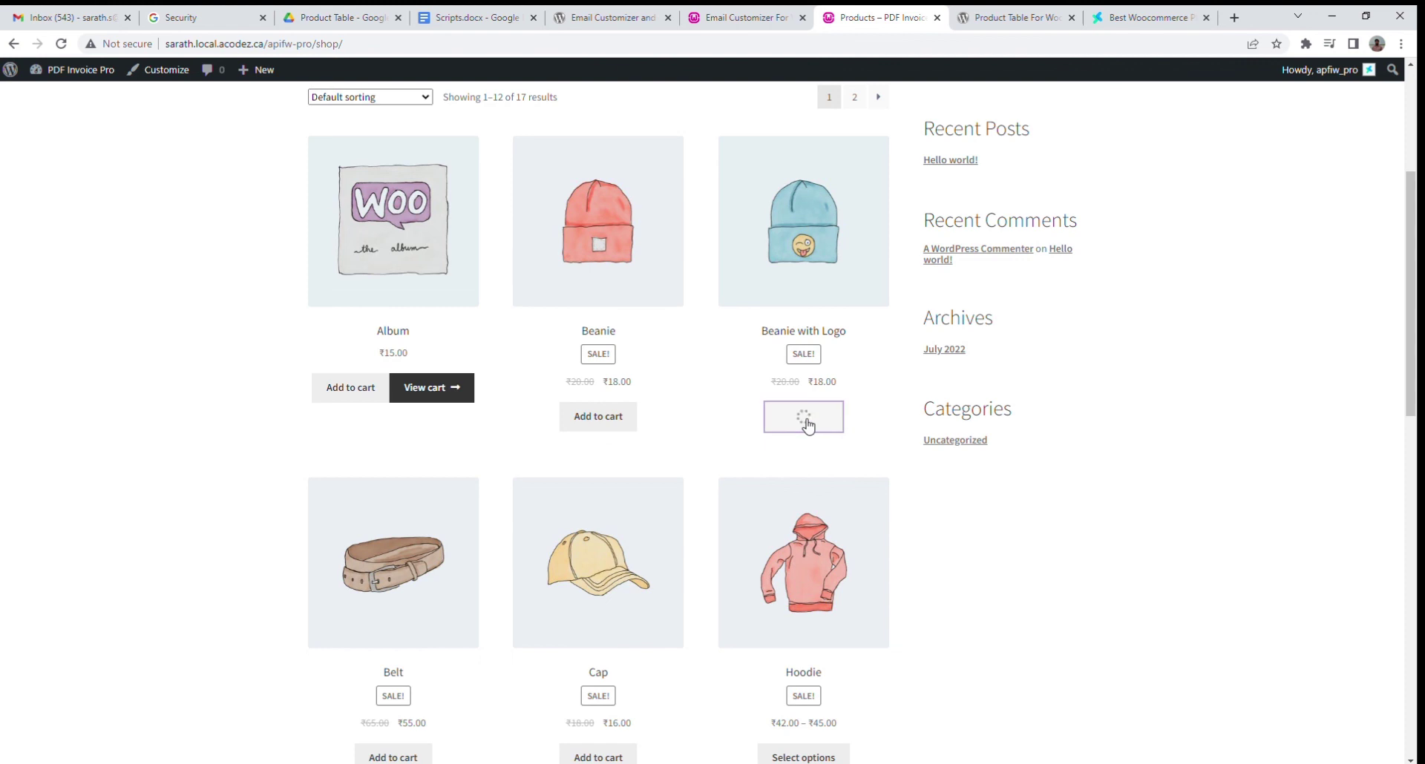
# View the cart, proceed to checkout and place the order with cash on delivery
pyautogui.click(865, 417)
pyautogui.scroll(-7, 995, 458)
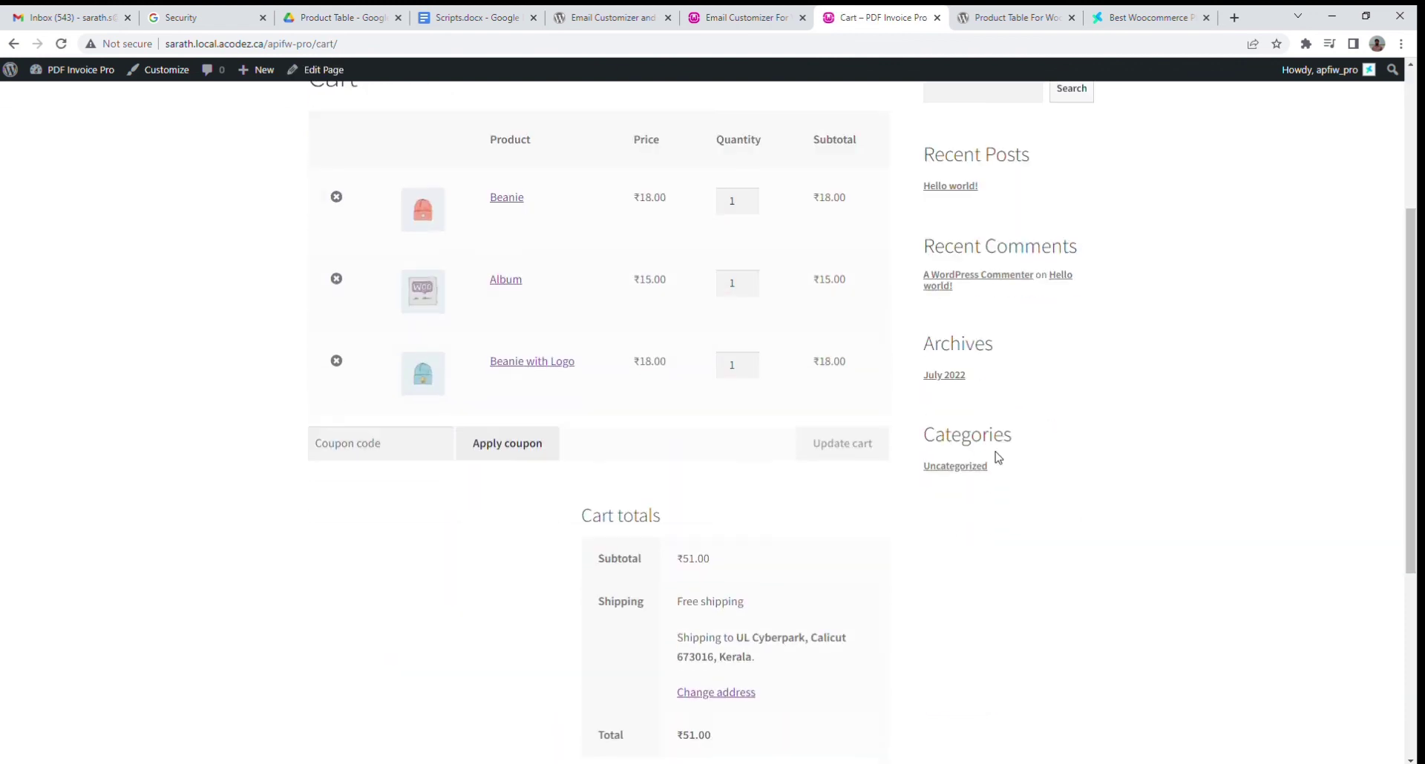
pyautogui.click(750, 443)
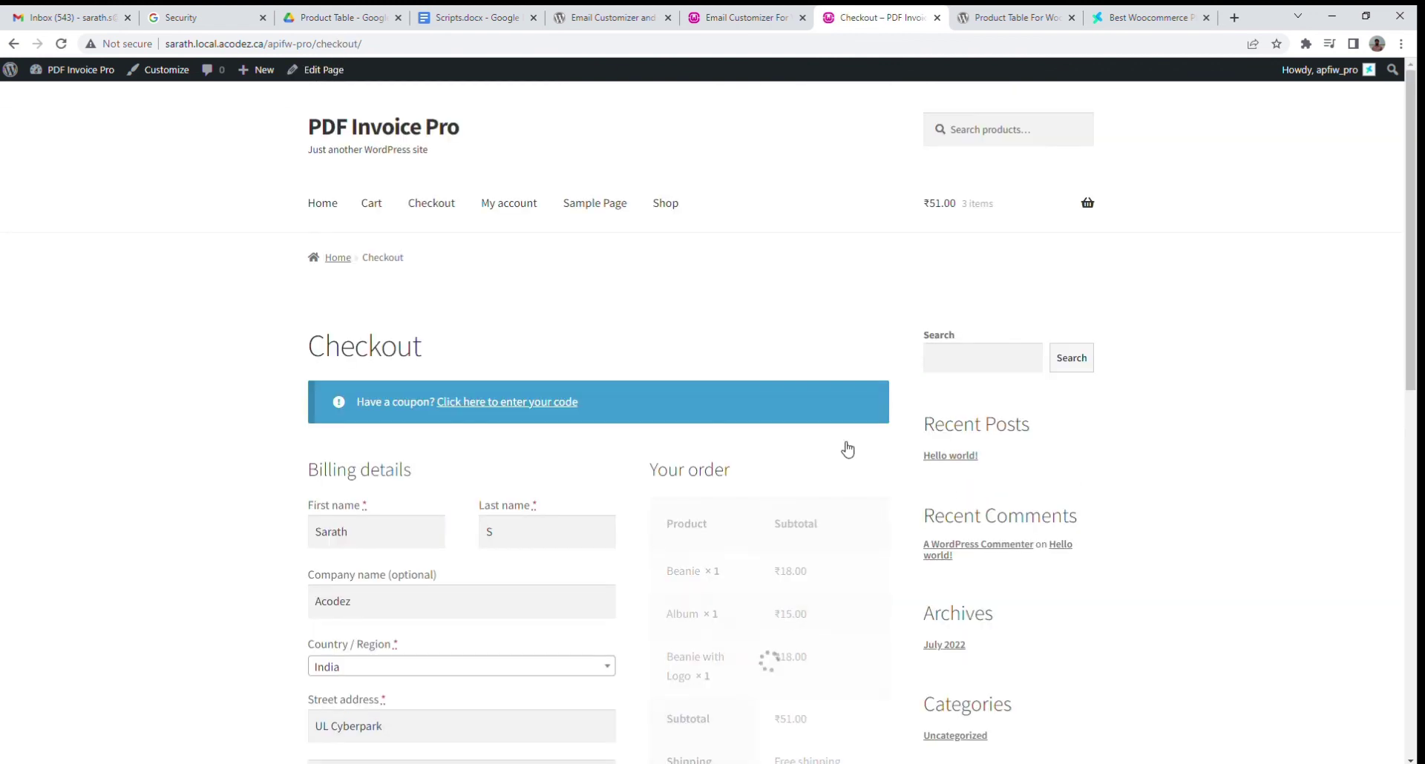
pyautogui.scroll(-8, 817, 455)
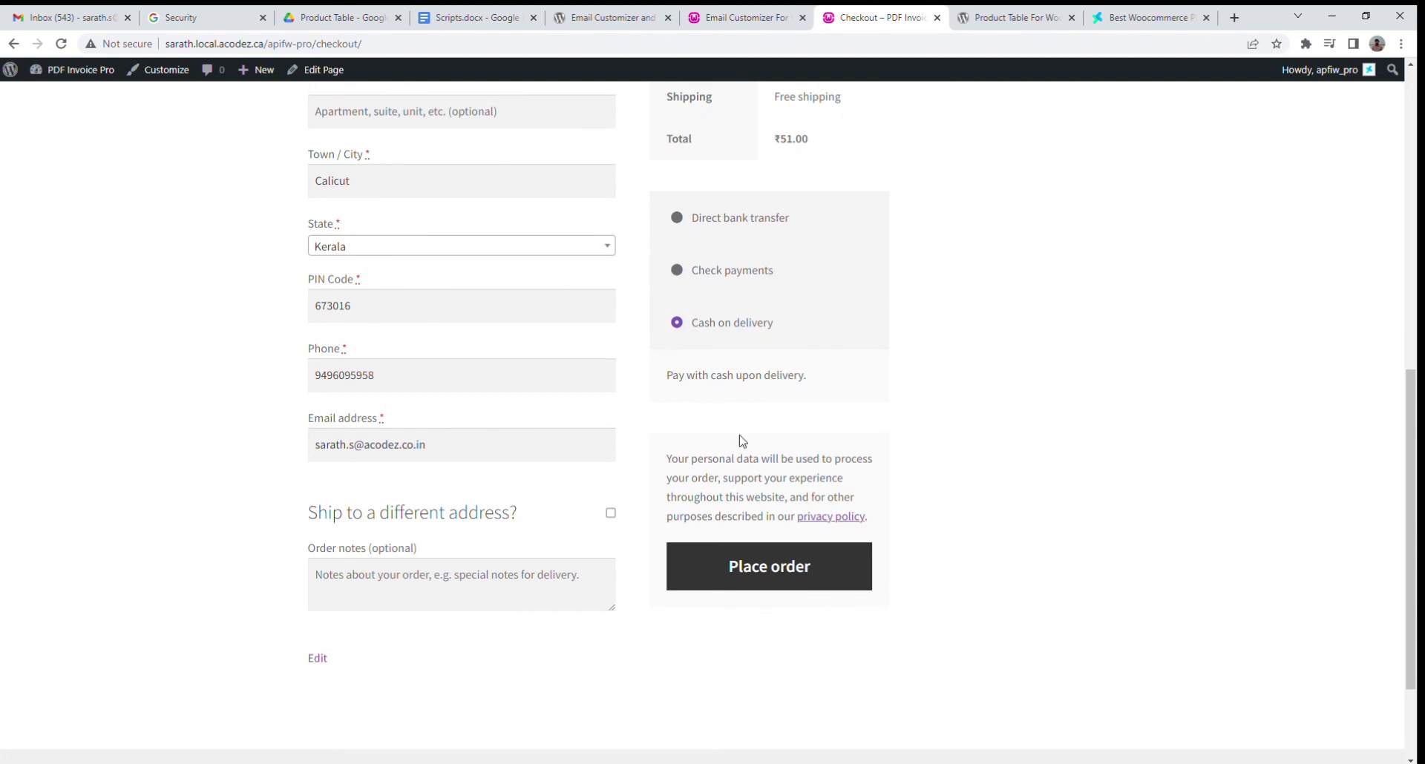
pyautogui.click(785, 574)
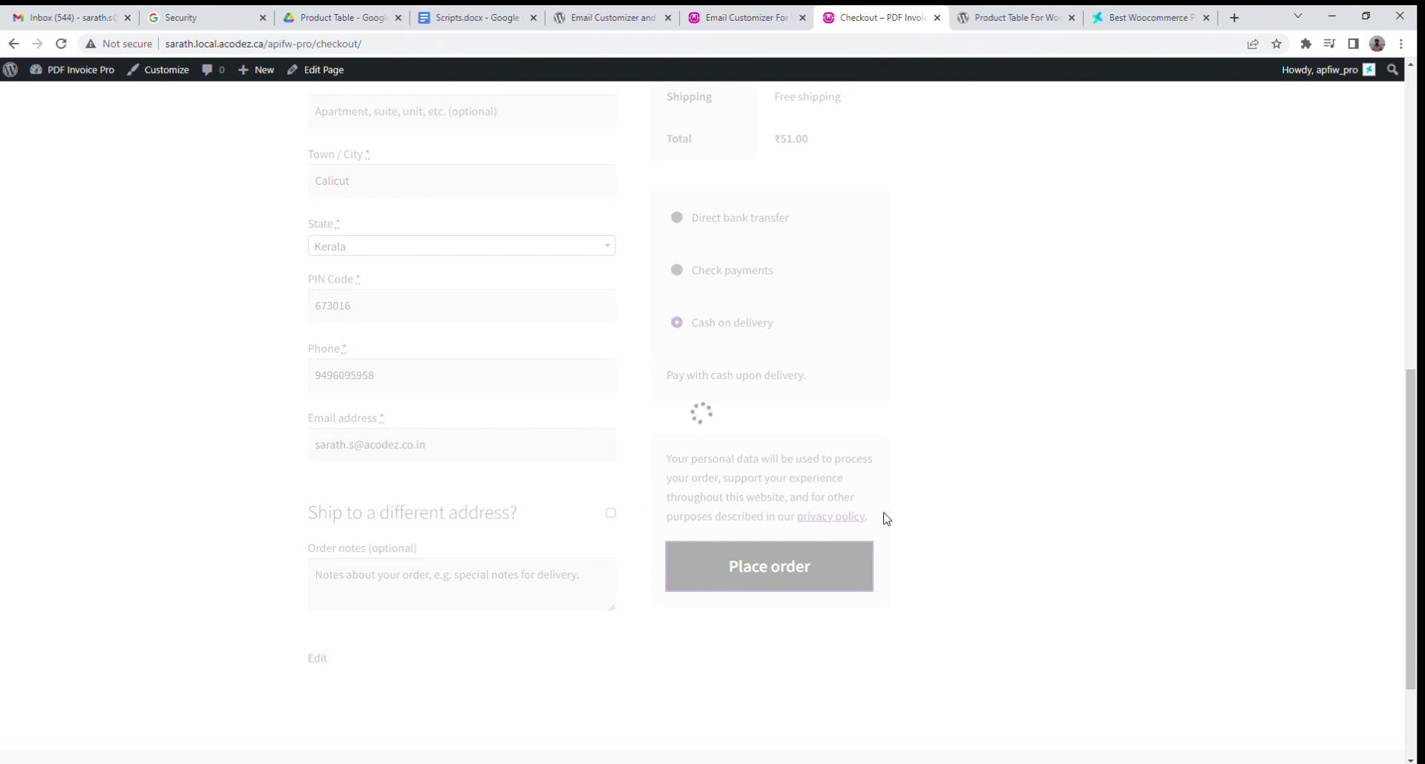
pyautogui.scroll(-12, 884, 518)
# Switch to Gmail, examine the new order notification email, then return to the Email Customizer email type list
pyautogui.click(70, 17)
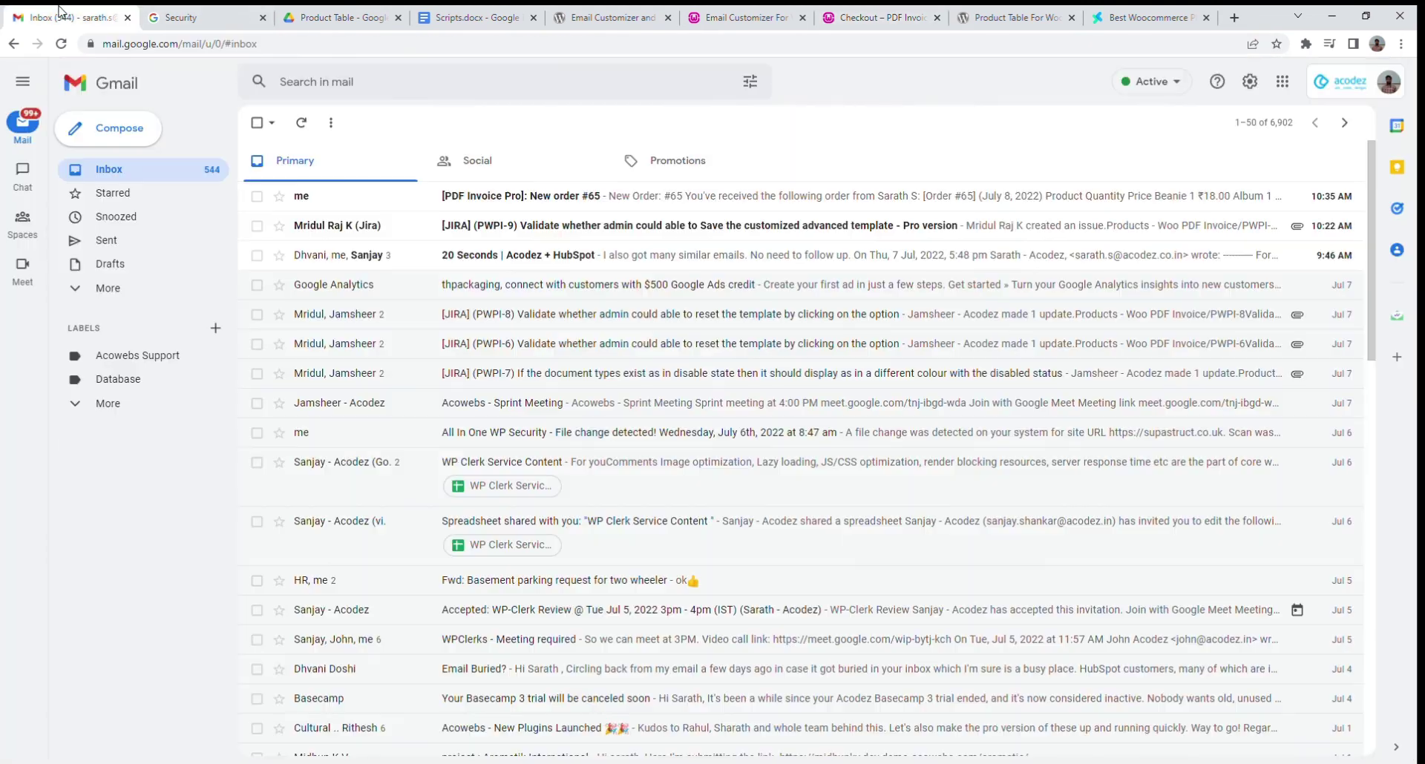
pyautogui.click(343, 199)
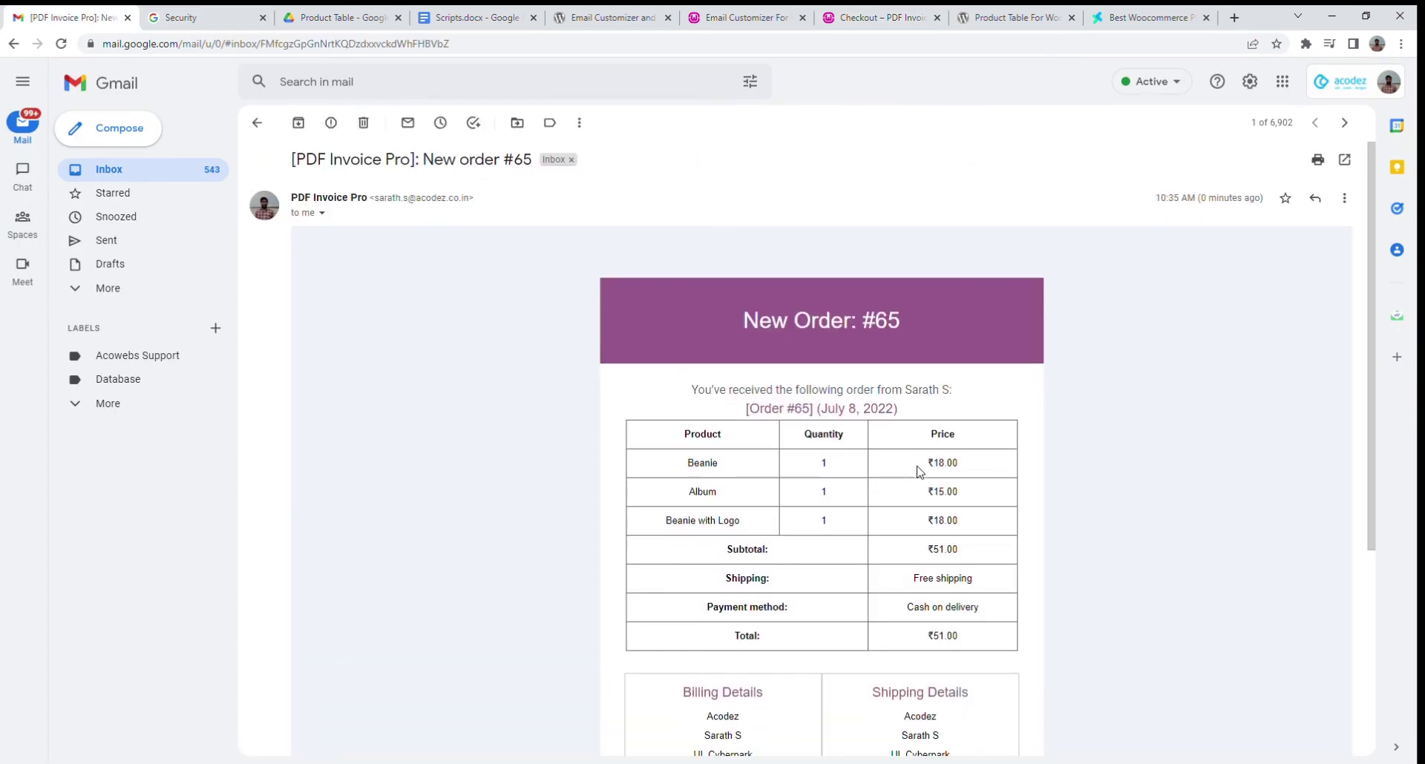
pyautogui.scroll(-4, 913, 468)
pyautogui.scroll(4, 912, 466)
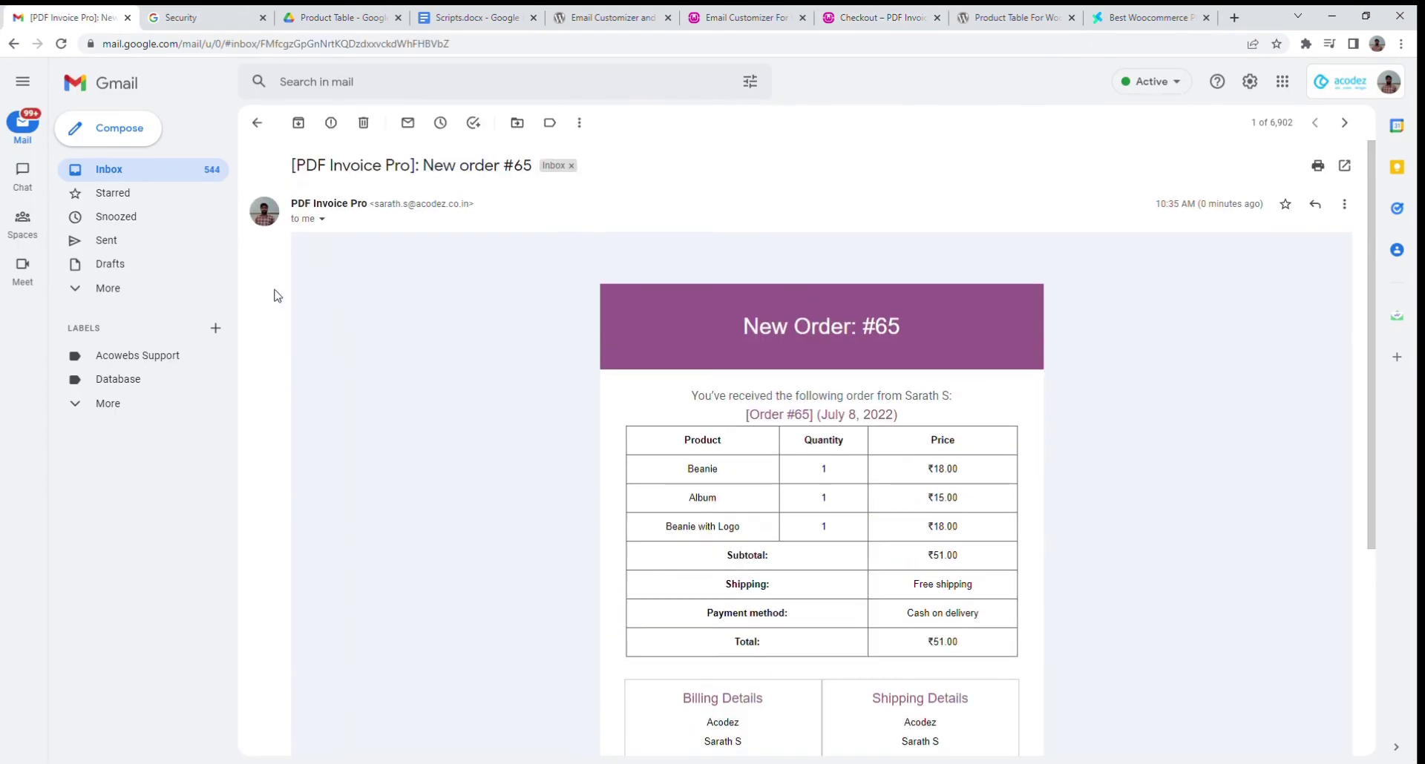
pyautogui.click(118, 172)
pyautogui.click(731, 21)
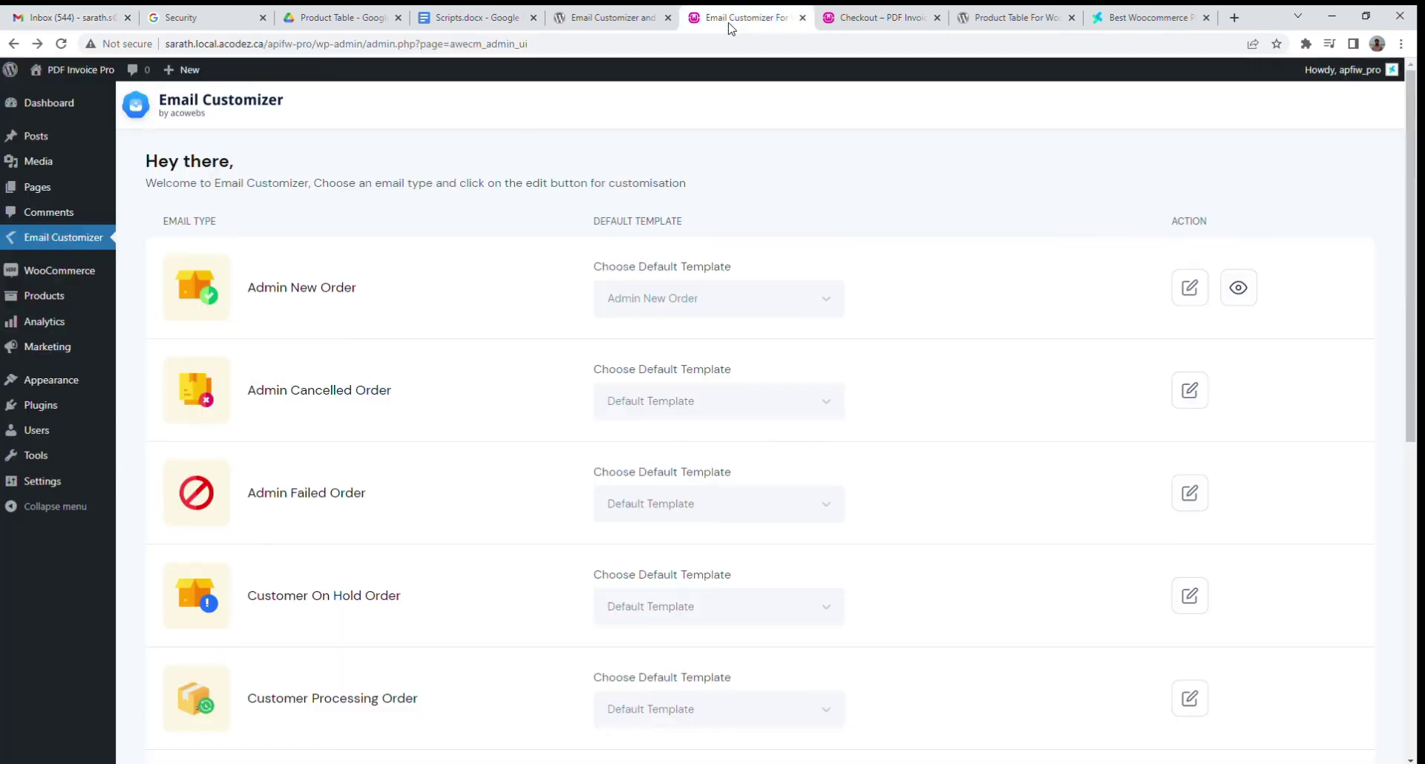